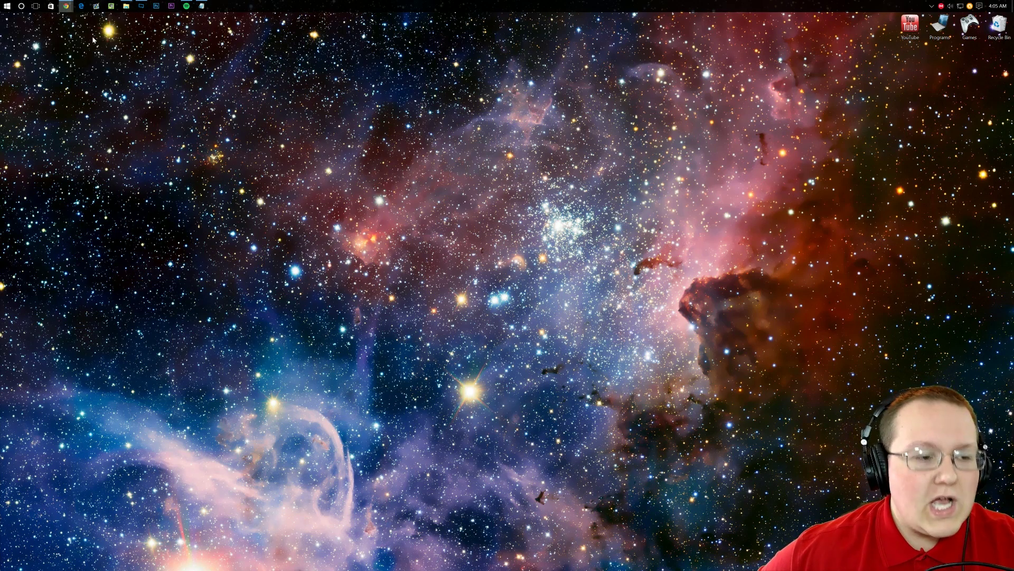
Open the TeNNoX' Mods Dropbox folder through the forum thread's download link, skipping the adf.ly ad and dismissing the sign-up prompt.
{"action": "left_click", "coordinate": [93, 40]}
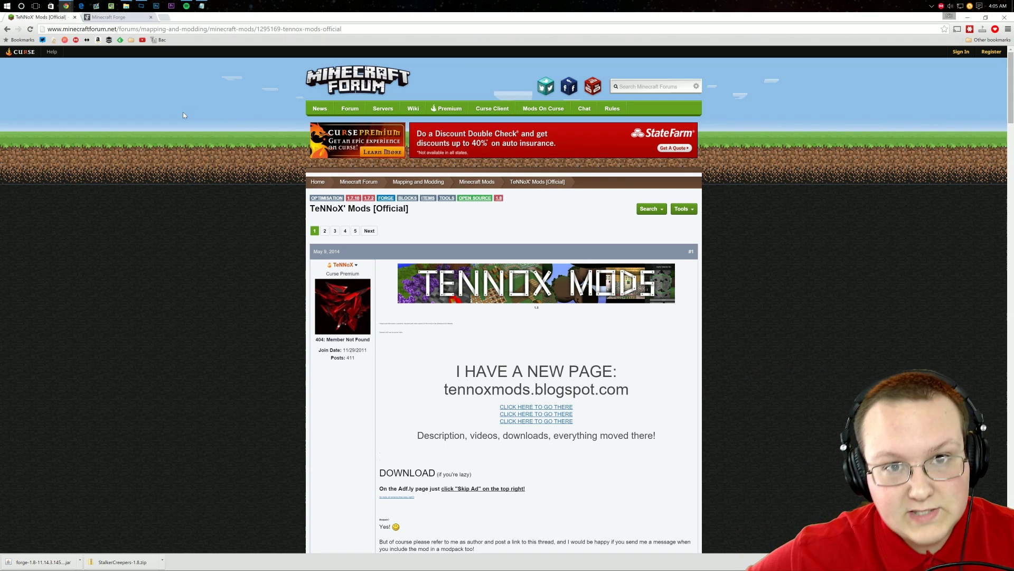
{"action": "scroll", "coordinate": [277, 68], "scroll_direction": "down", "scroll_amount": 4}
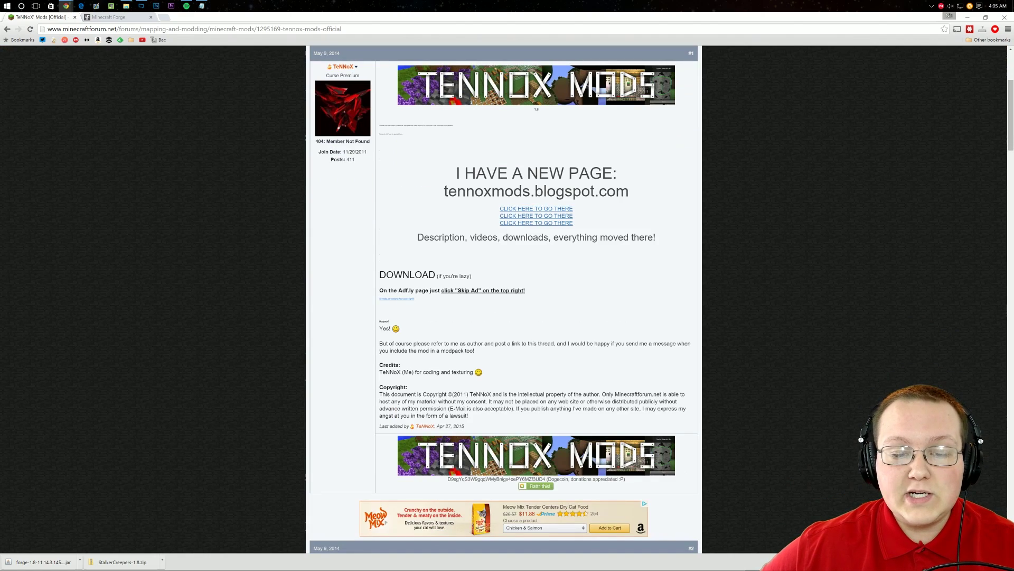
{"action": "left_click", "coordinate": [401, 300]}
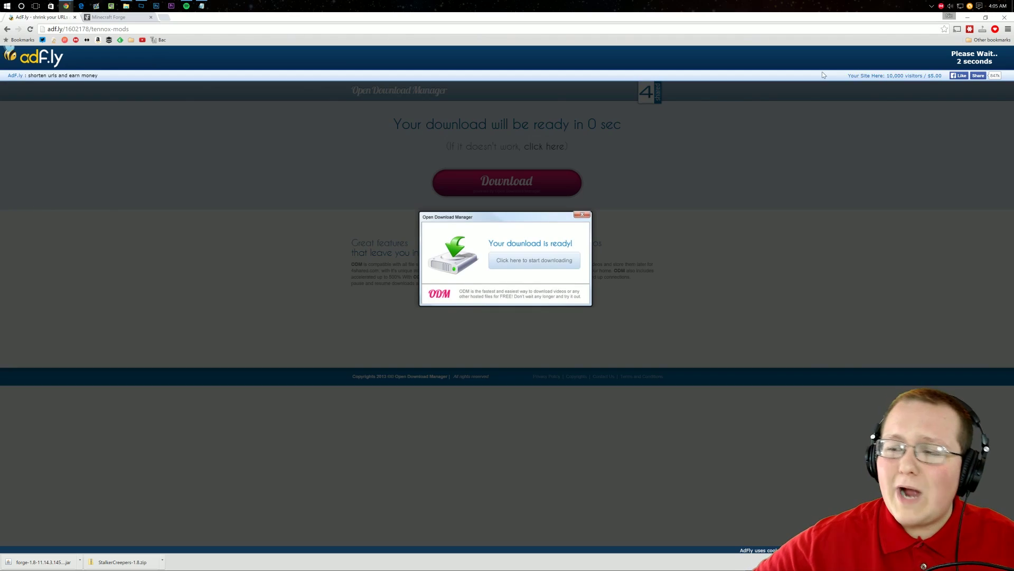
{"action": "right_click", "coordinate": [822, 73]}
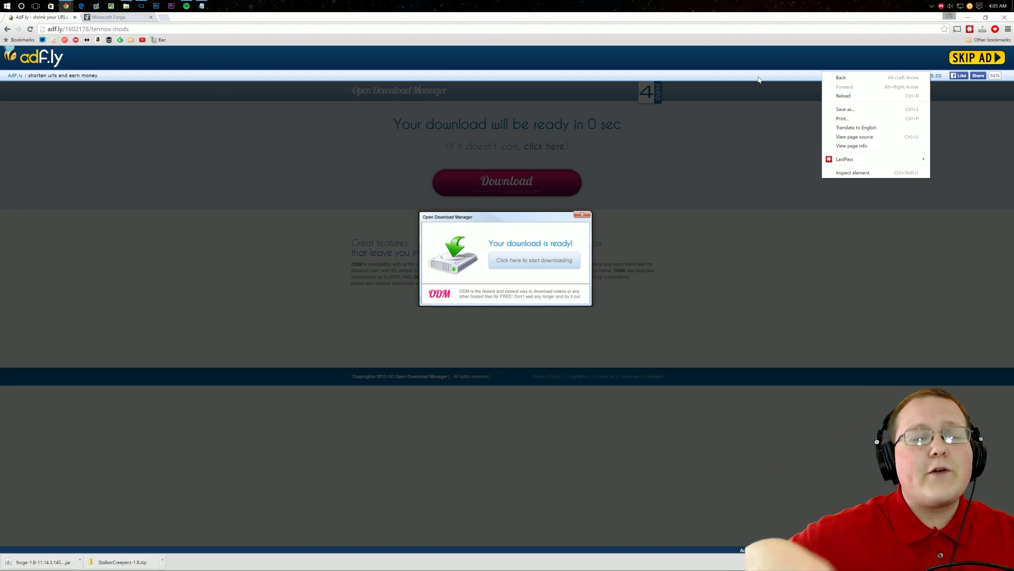
{"action": "key", "text": "Escape"}
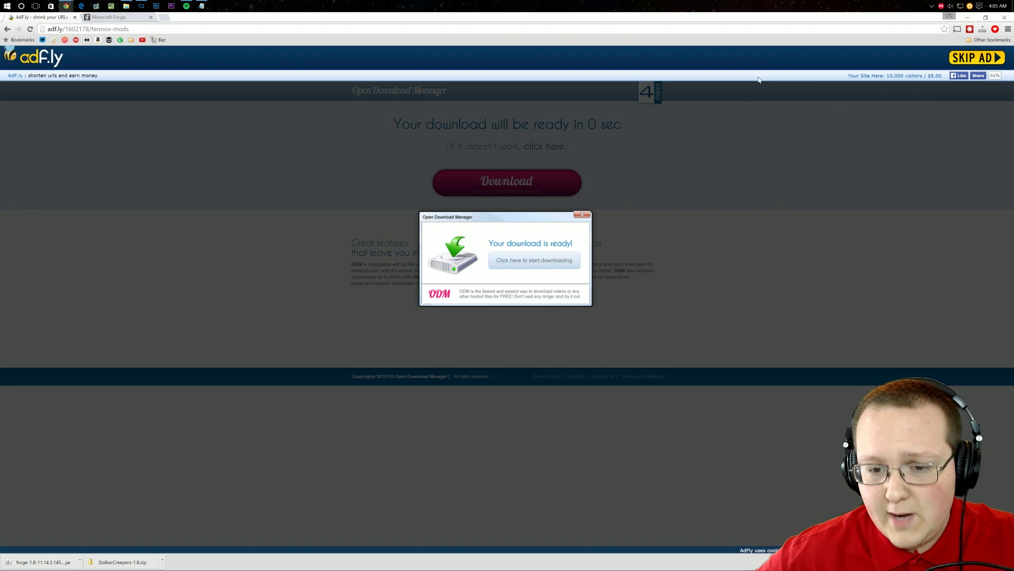
{"action": "left_click", "coordinate": [965, 59]}
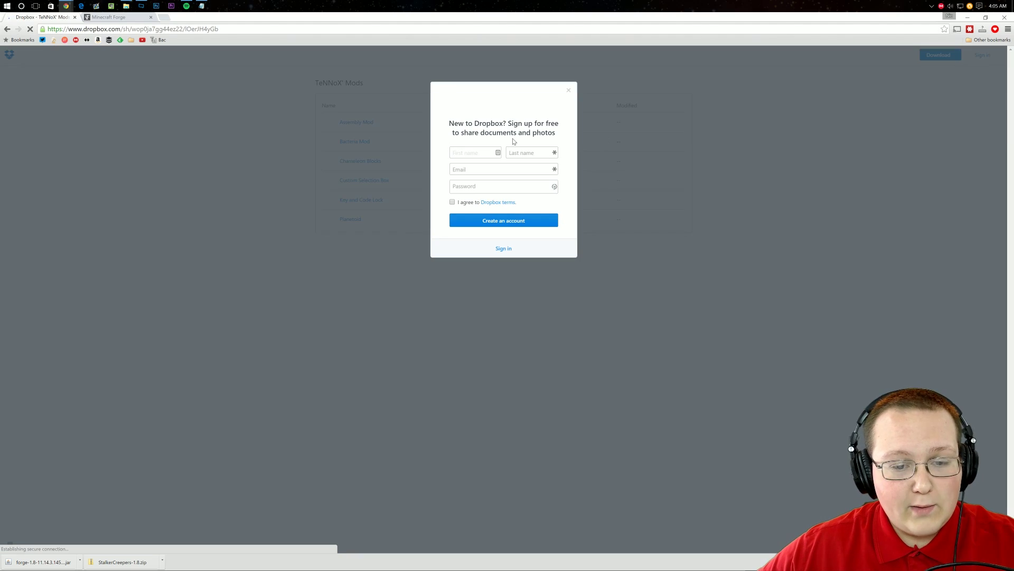
{"action": "left_click", "coordinate": [569, 92]}
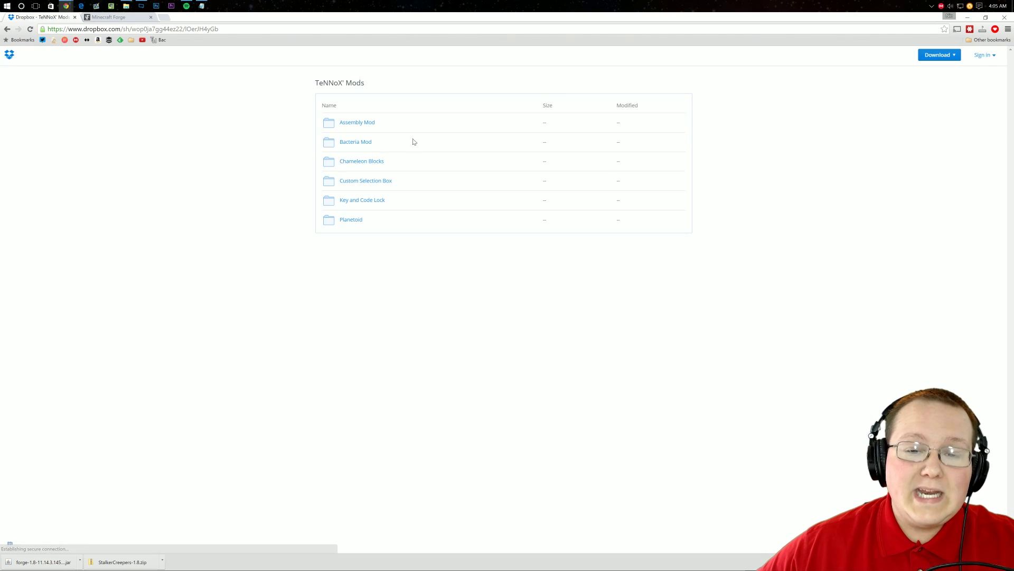
Download BacteriaMod-1.8-2.4.jar from the Bacteria Mod folder without creating an account, and keep the file despite the browser's safety prompt.
{"action": "right_click", "coordinate": [360, 143]}
{"action": "left_click", "coordinate": [359, 144]}
{"action": "left_click", "coordinate": [358, 143]}
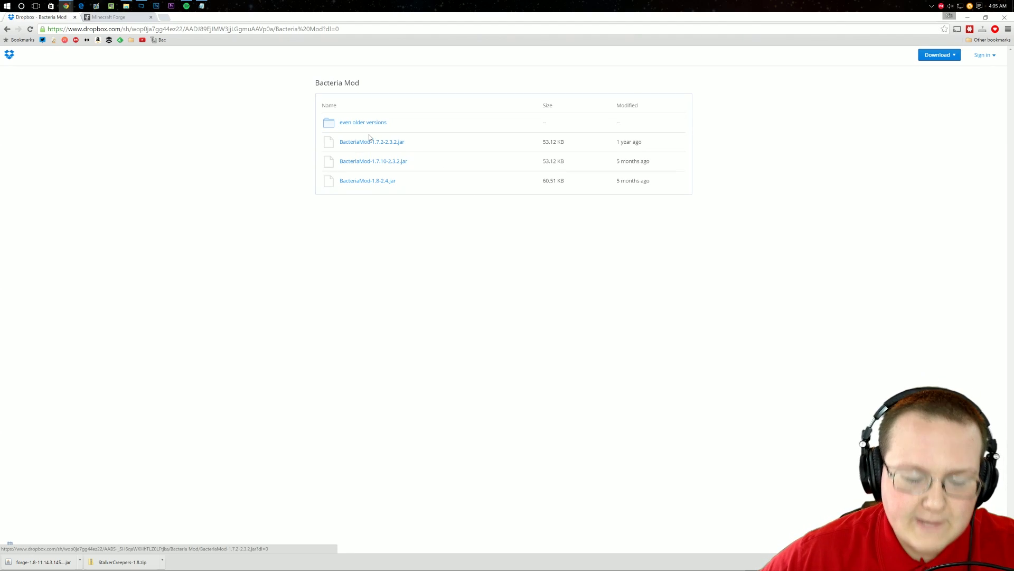
{"action": "left_click", "coordinate": [369, 186]}
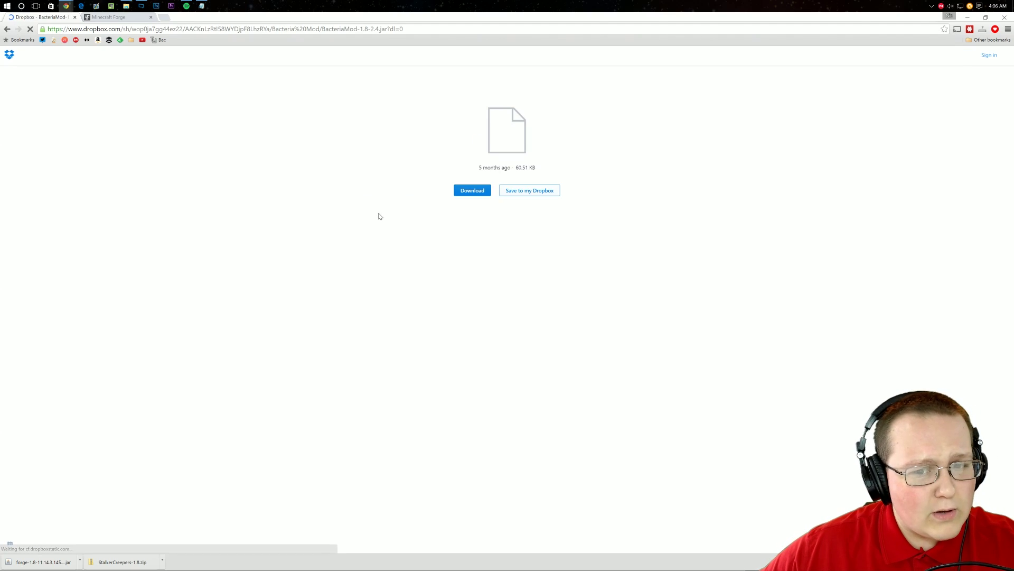
{"action": "left_click", "coordinate": [416, 200]}
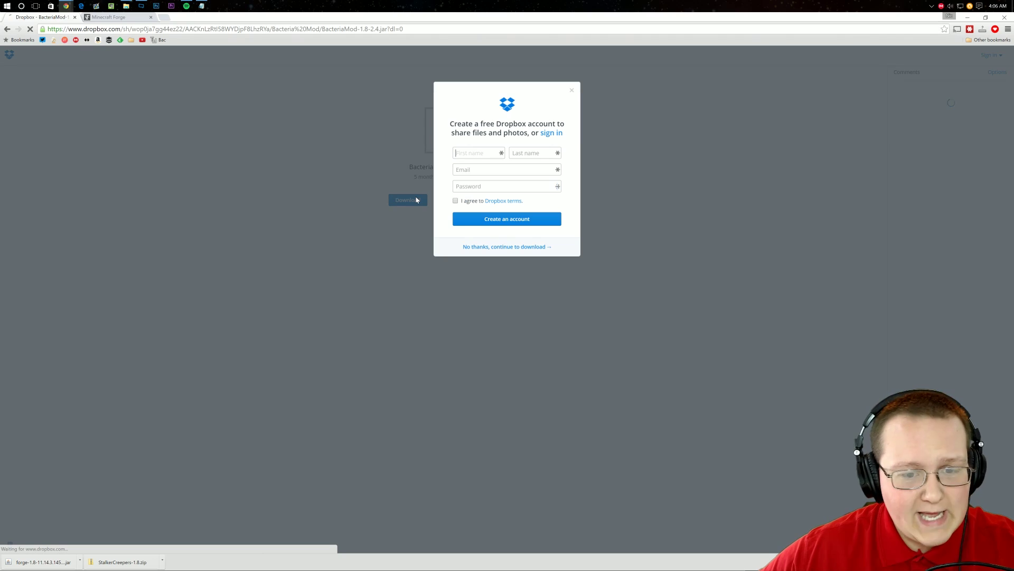
{"action": "left_click", "coordinate": [481, 246]}
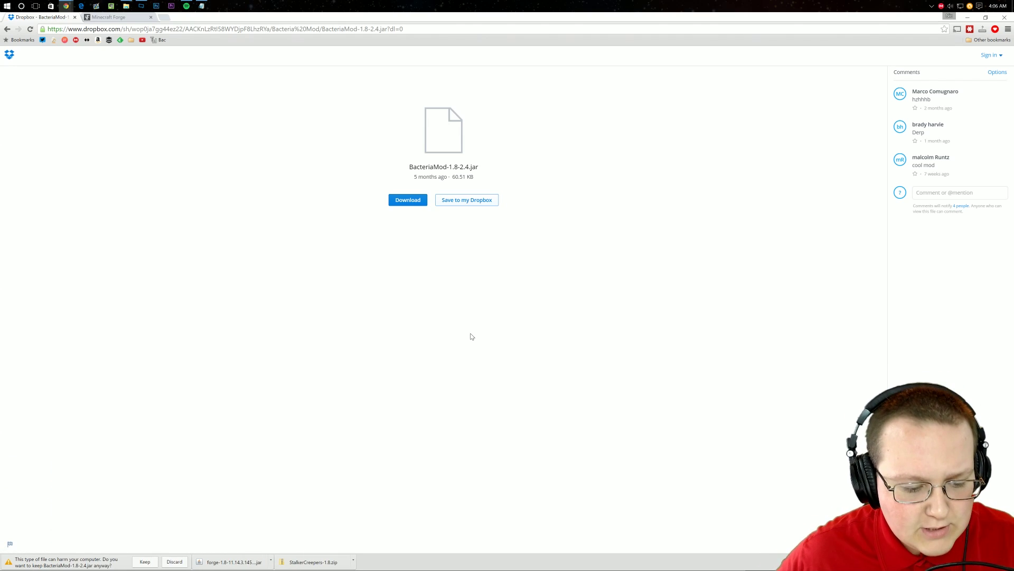
{"action": "left_click", "coordinate": [144, 561]}
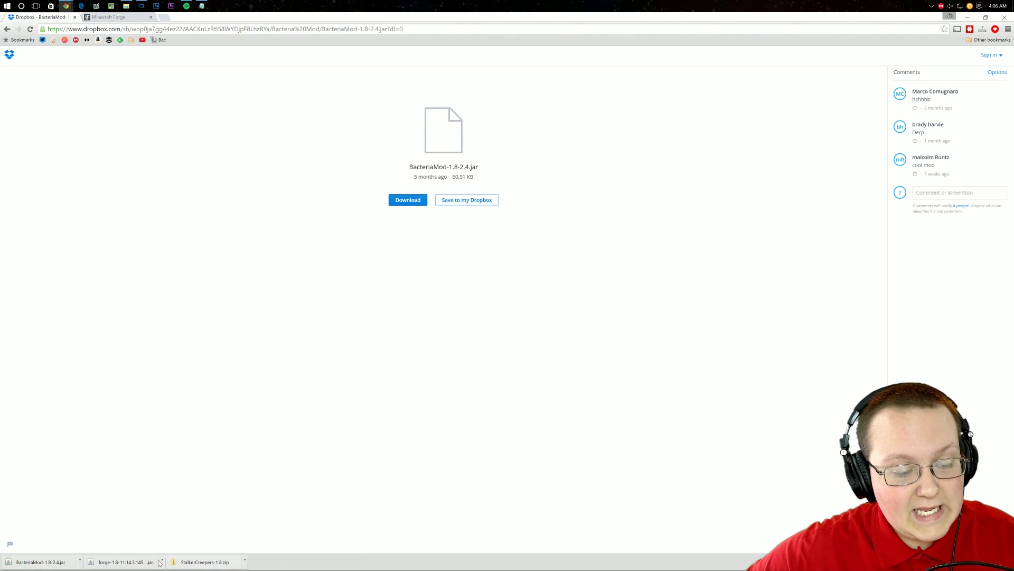
Download the recommended Forge 11.14.3.1450 installer for Minecraft 1.8, skipping the ad page, and keep the file.
{"action": "left_click", "coordinate": [99, 17]}
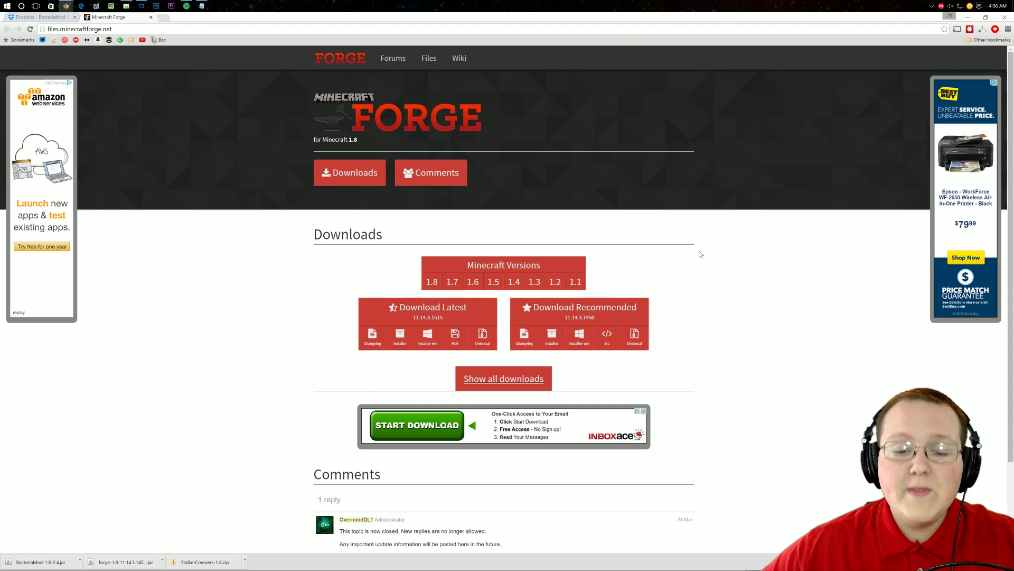
{"action": "left_click", "coordinate": [552, 338]}
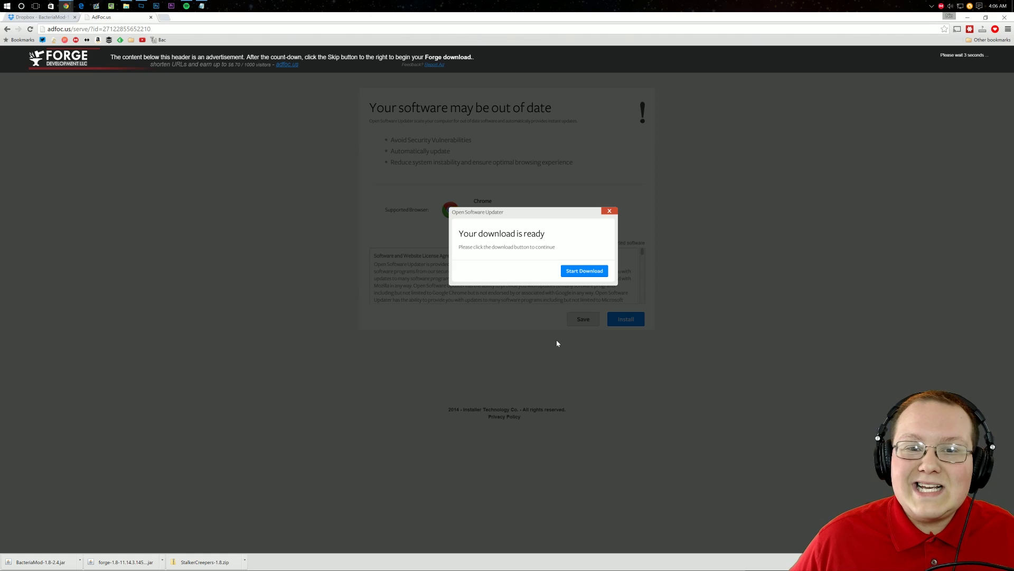
{"action": "right_click", "coordinate": [714, 193]}
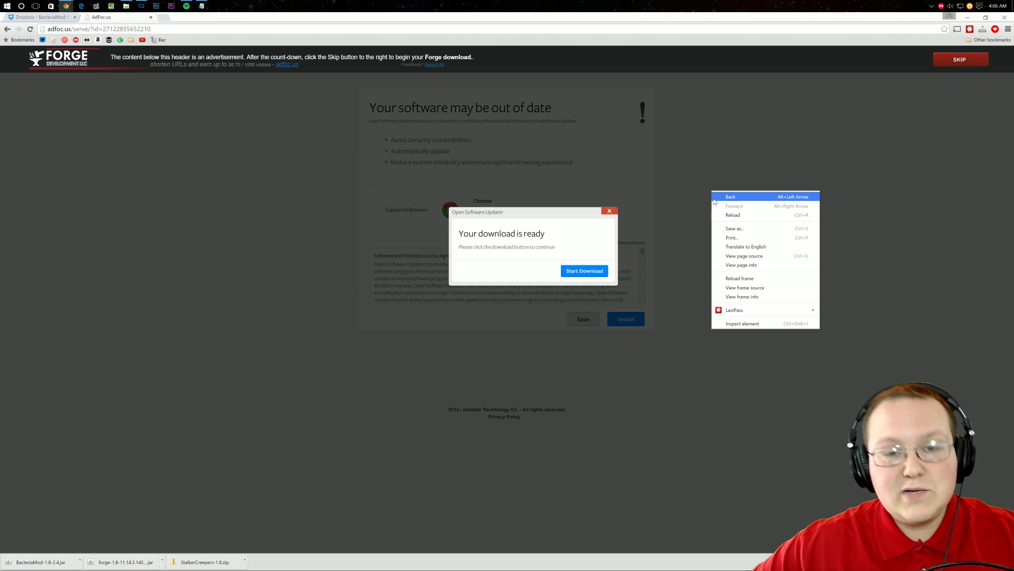
{"action": "left_click", "coordinate": [888, 62]}
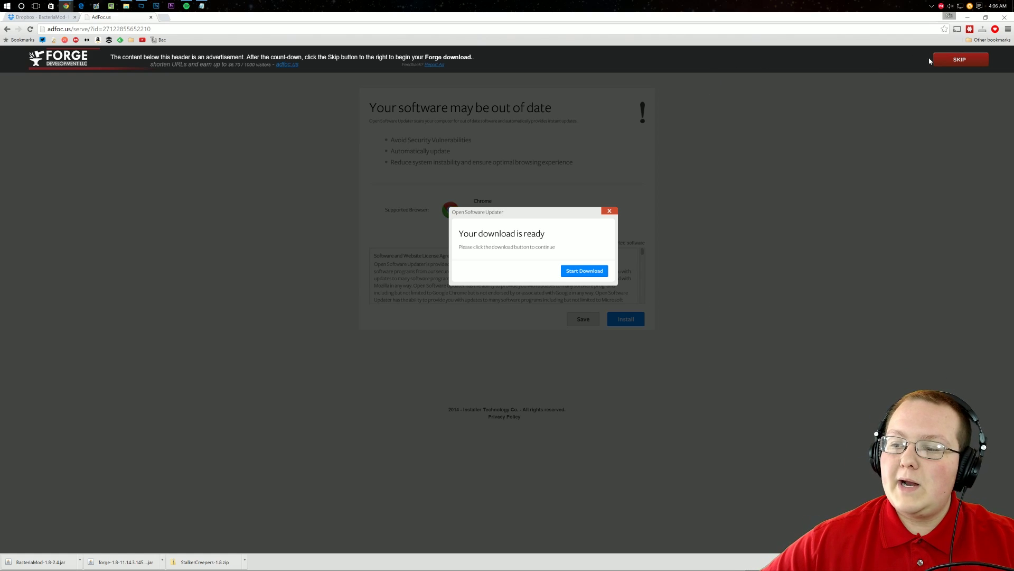
{"action": "left_click", "coordinate": [953, 60]}
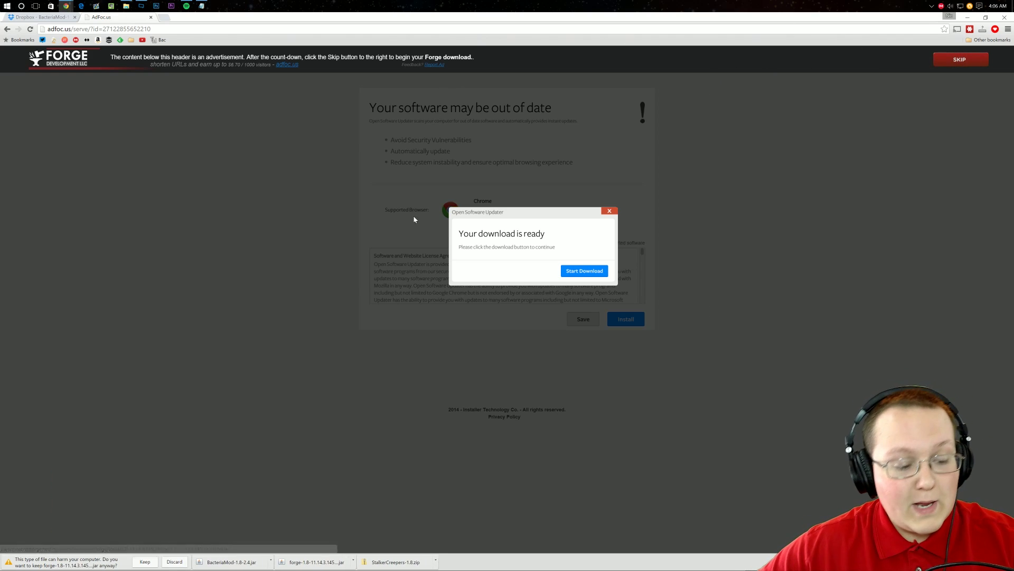
{"action": "left_click", "coordinate": [135, 561]}
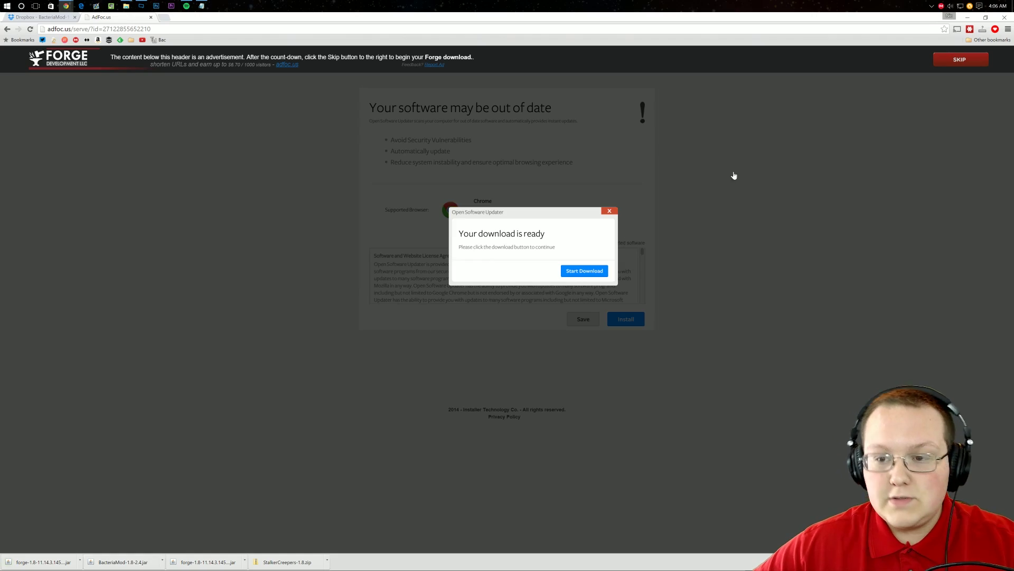
Minimize the browser and move the two downloaded jar files to the upper middle of the desktop.
{"action": "left_click", "coordinate": [966, 17]}
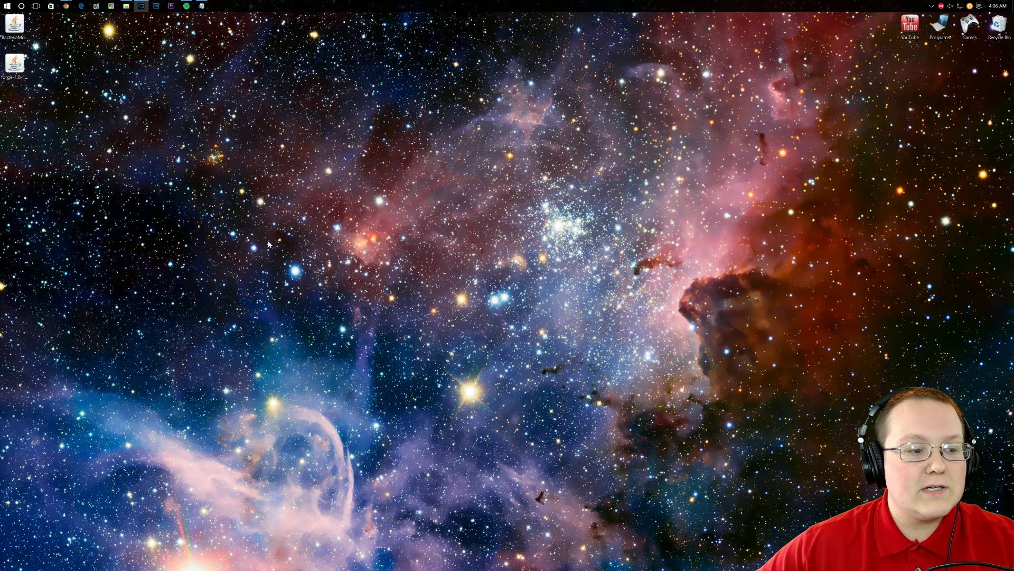
{"action": "left_click_drag", "start_coordinate": [260, 244], "coordinate": [10, 19]}
{"action": "left_click_drag", "start_coordinate": [14, 26], "coordinate": [559, 104]}
{"action": "left_click", "coordinate": [619, 104]}
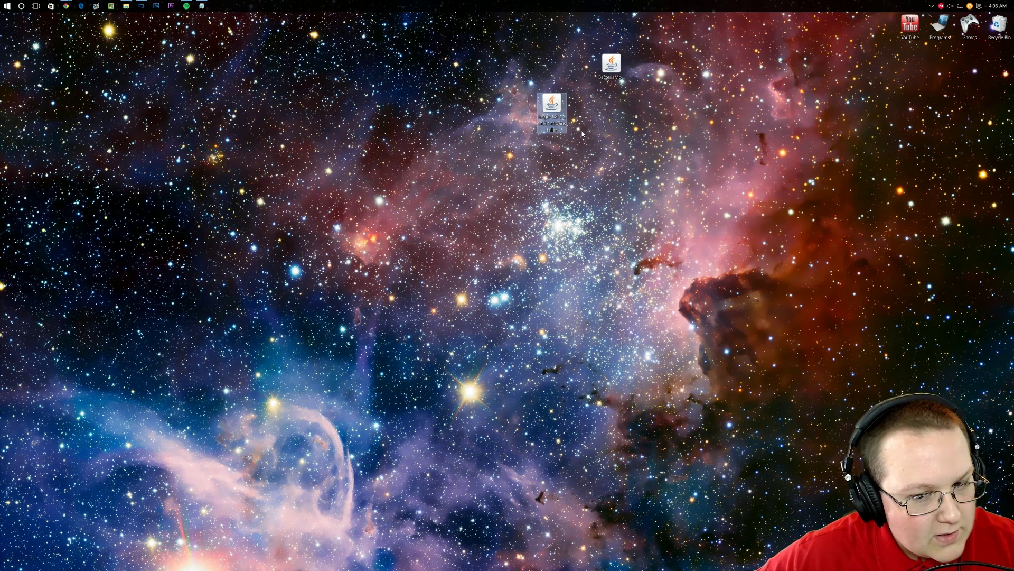
{"action": "left_click", "coordinate": [578, 130]}
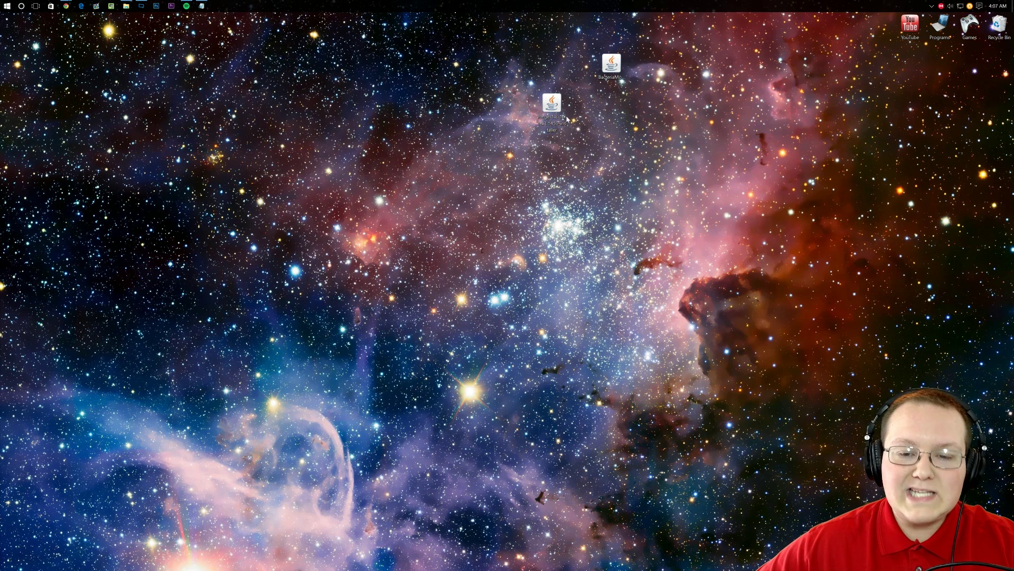
Run the Forge installer jar with Java, install the client into the .minecraft folder, and close the completion message.
{"action": "right_click", "coordinate": [563, 110]}
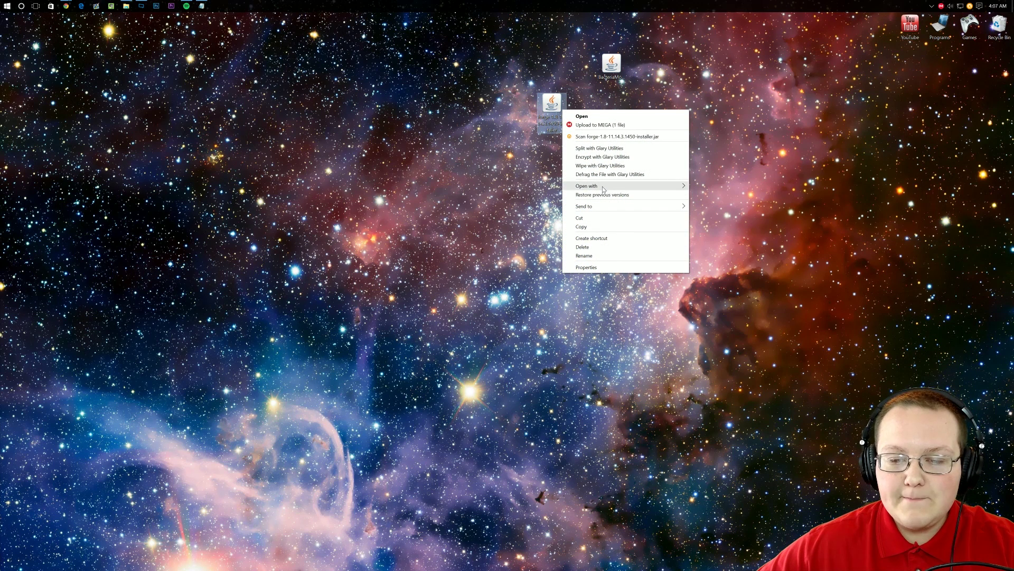
{"action": "mouse_move", "coordinate": [603, 189]}
{"action": "left_click", "coordinate": [721, 186]}
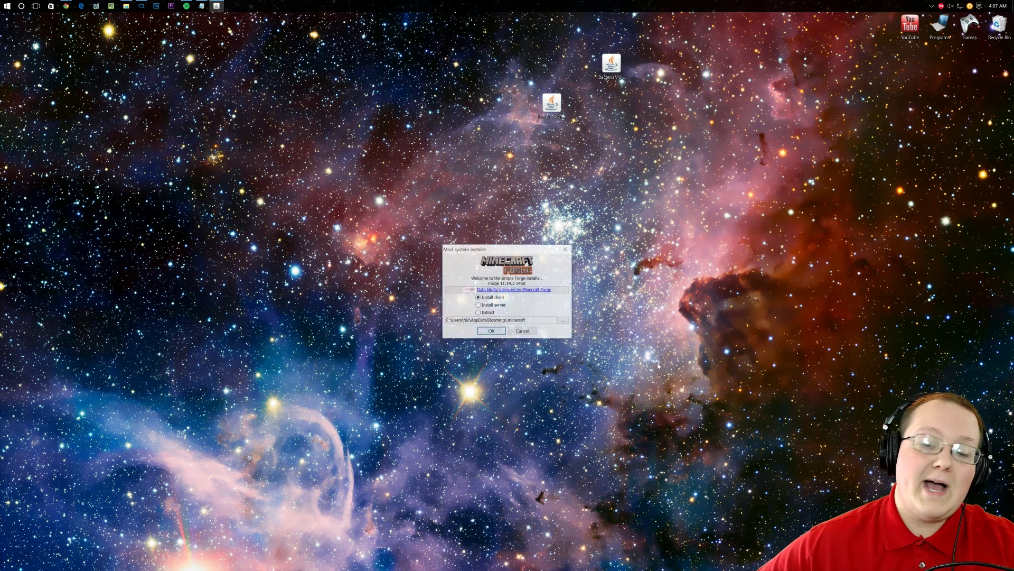
{"action": "left_click", "coordinate": [494, 331]}
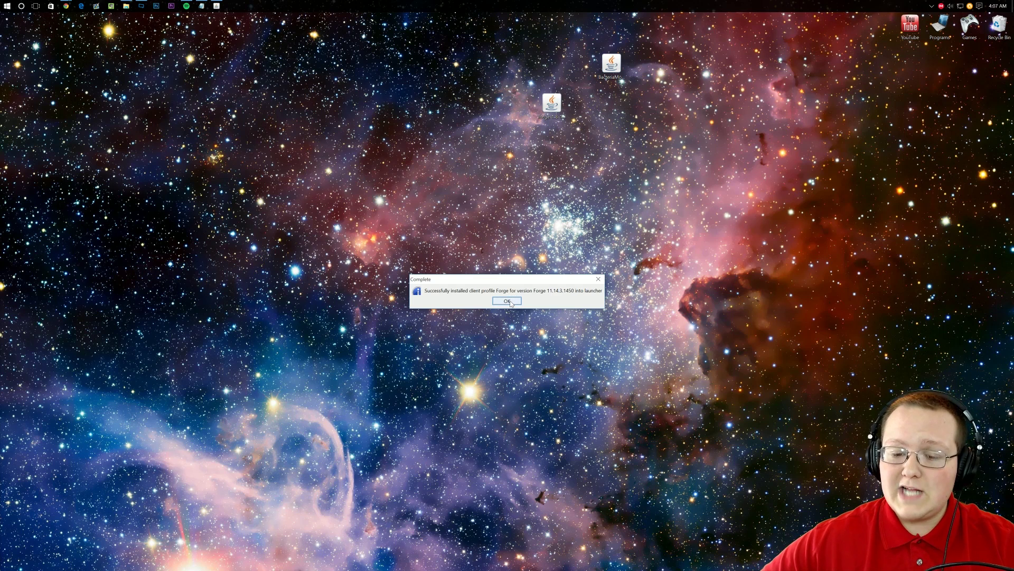
{"action": "left_click", "coordinate": [511, 303]}
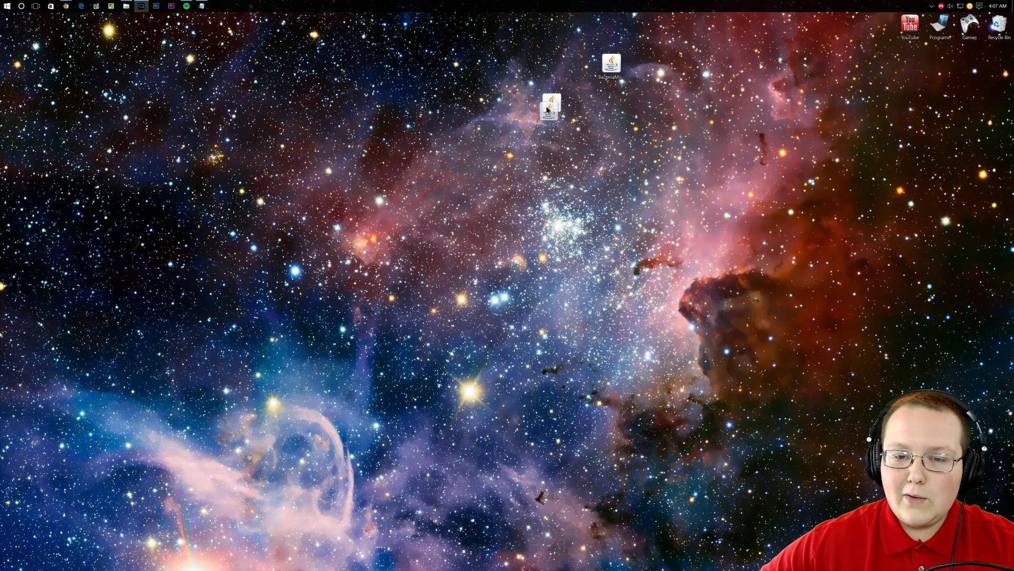
Move the Forge installer below the Programs desktop icon and the BacteriaMod jar to the desktop's upper middle.
{"action": "left_click_drag", "start_coordinate": [552, 105], "coordinate": [951, 122]}
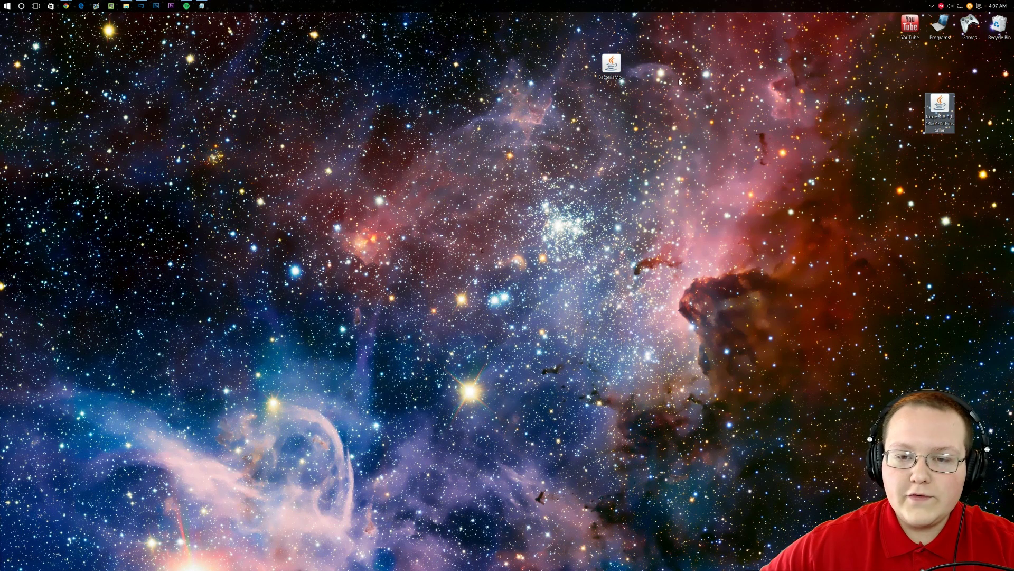
{"action": "left_click_drag", "start_coordinate": [612, 64], "coordinate": [522, 110]}
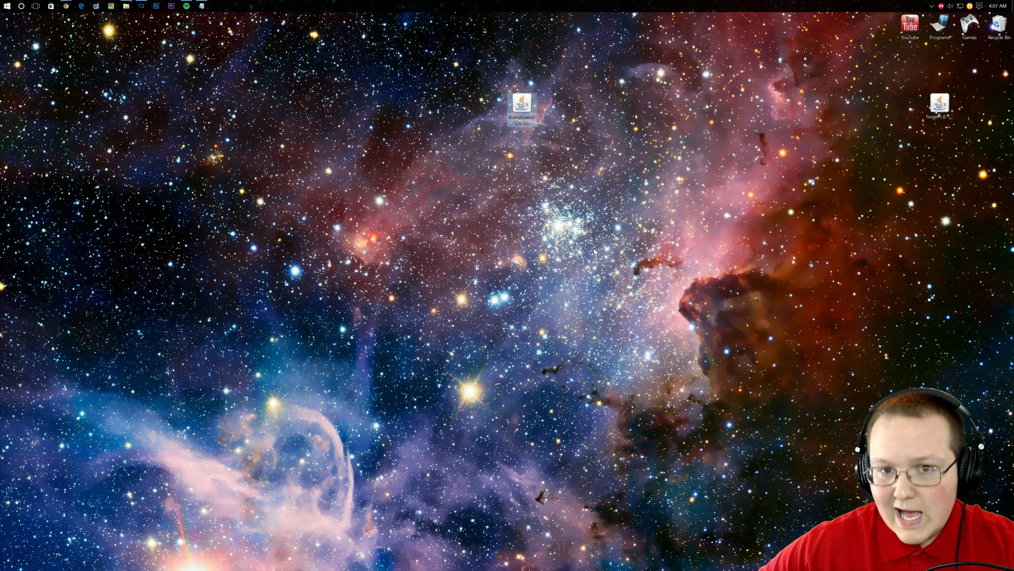
{"action": "left_click", "coordinate": [596, 252]}
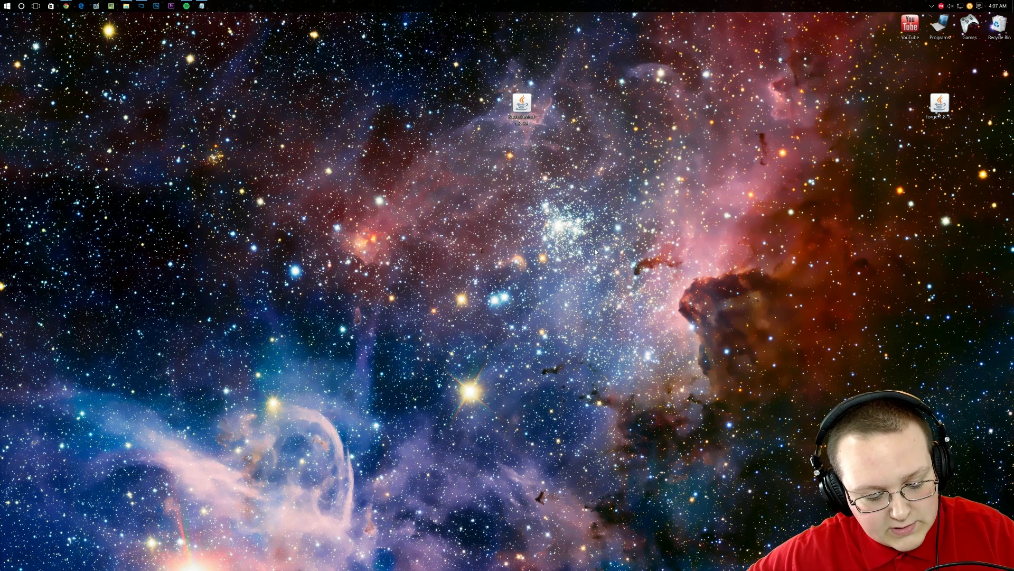
Open the .minecraft folder inside the %appdata% location using the Run dialog.
{"action": "key", "text": "super+r"}
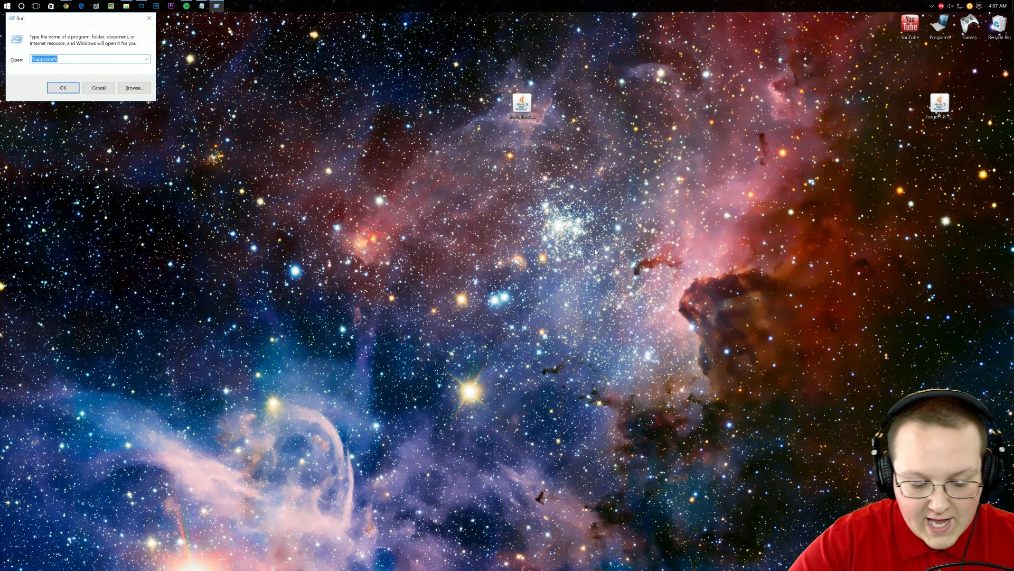
{"action": "type", "text": "%appdata"}
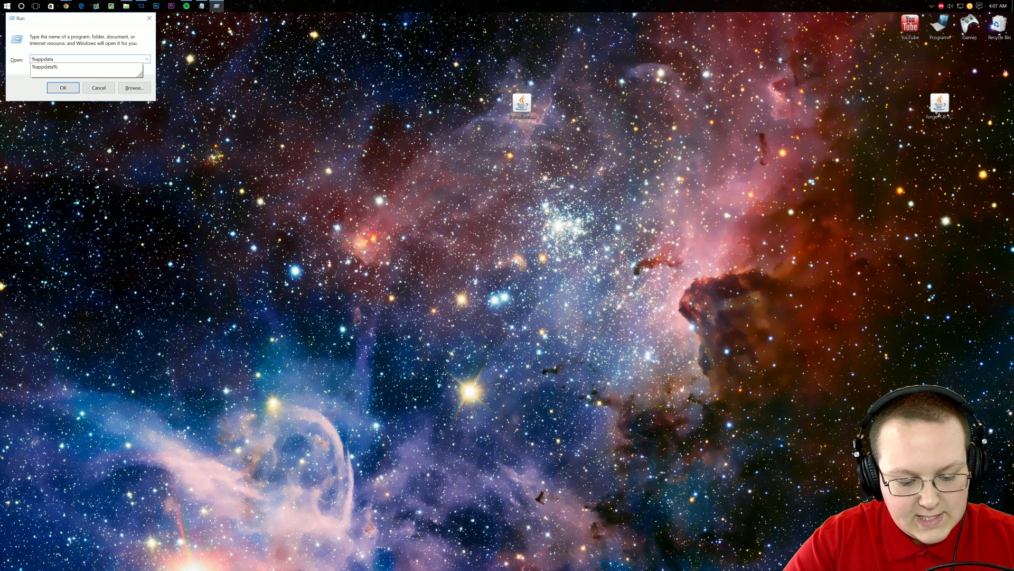
{"action": "type", "text": "%"}
{"action": "key", "text": "Return"}
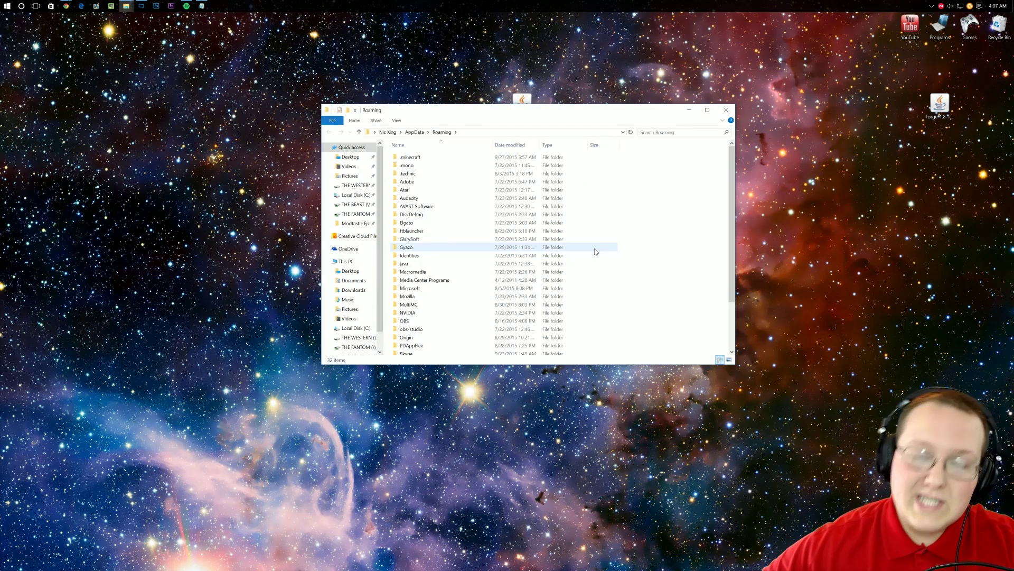
{"action": "double_click", "coordinate": [415, 157]}
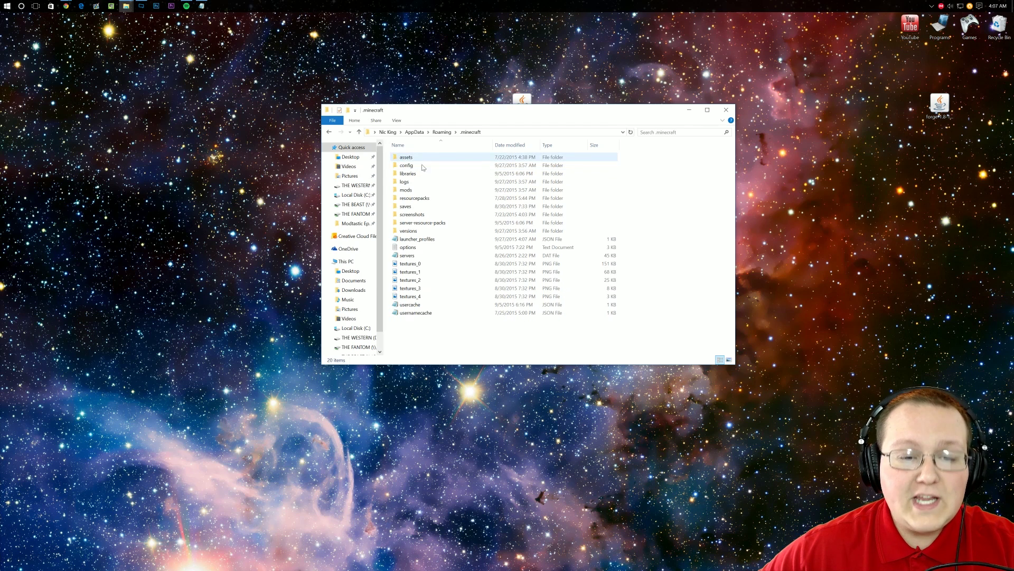
Delete the existing mods folder from .minecraft and create a new folder named mods there.
{"action": "left_click_drag", "start_coordinate": [405, 191], "coordinate": [997, 18]}
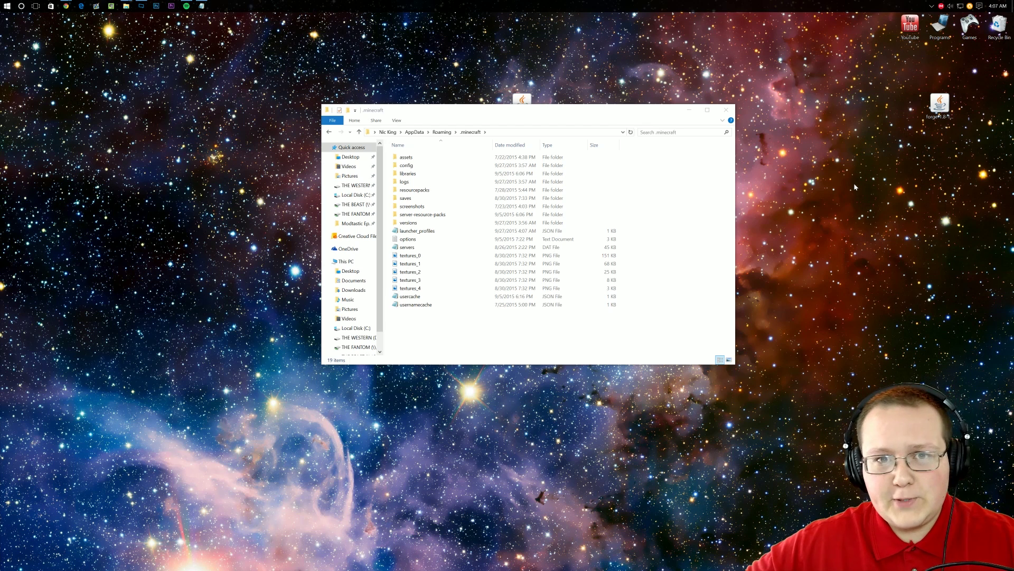
{"action": "right_click", "coordinate": [428, 336]}
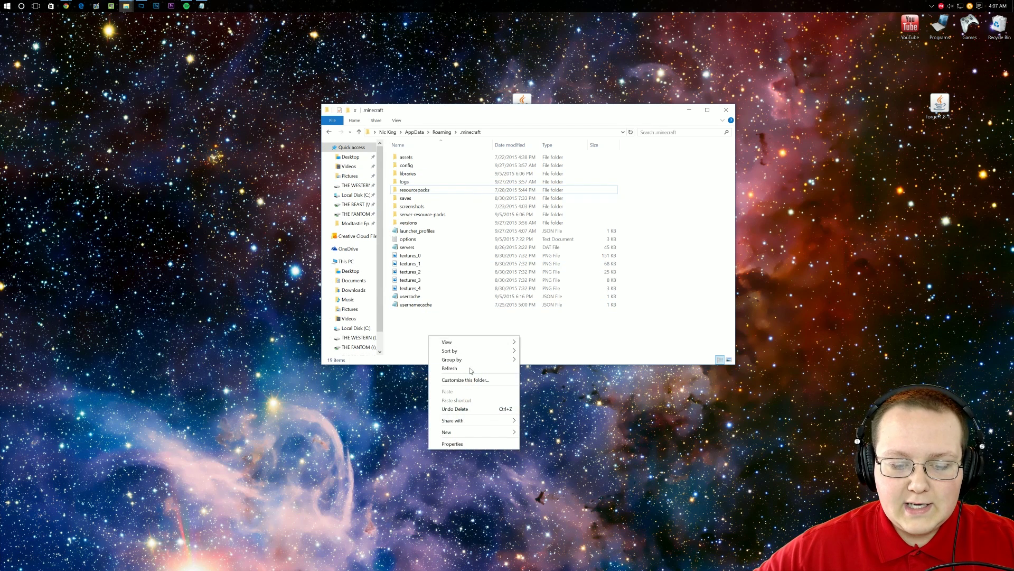
{"action": "mouse_move", "coordinate": [488, 433]}
{"action": "left_click", "coordinate": [535, 432]}
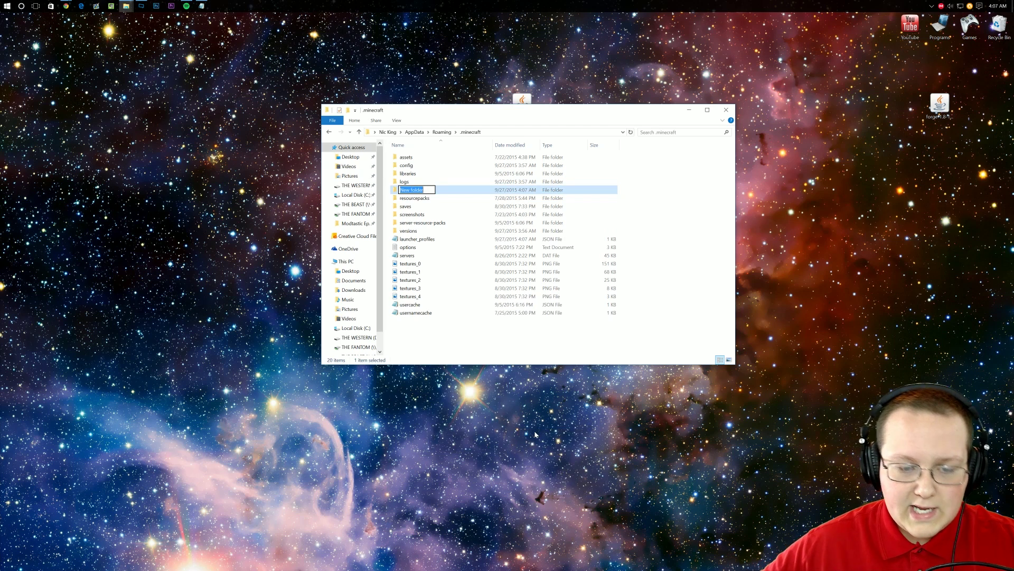
{"action": "type", "text": "mods"}
{"action": "key", "text": "Return"}
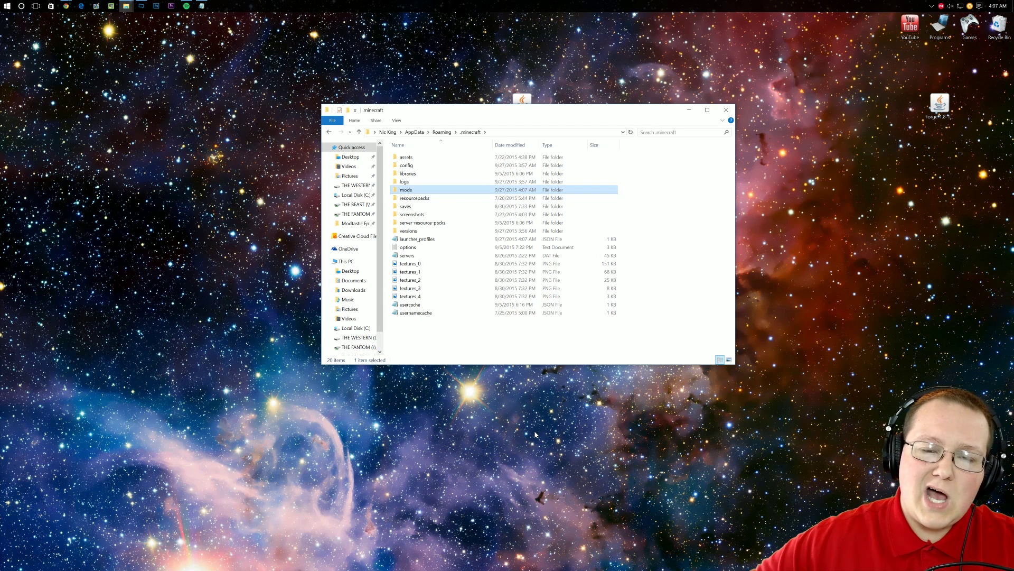
Put the BacteriaMod jar from the desktop into the new mods folder and close the folder window.
{"action": "double_click", "coordinate": [407, 190]}
{"action": "left_click_drag", "start_coordinate": [526, 98], "coordinate": [581, 222]}
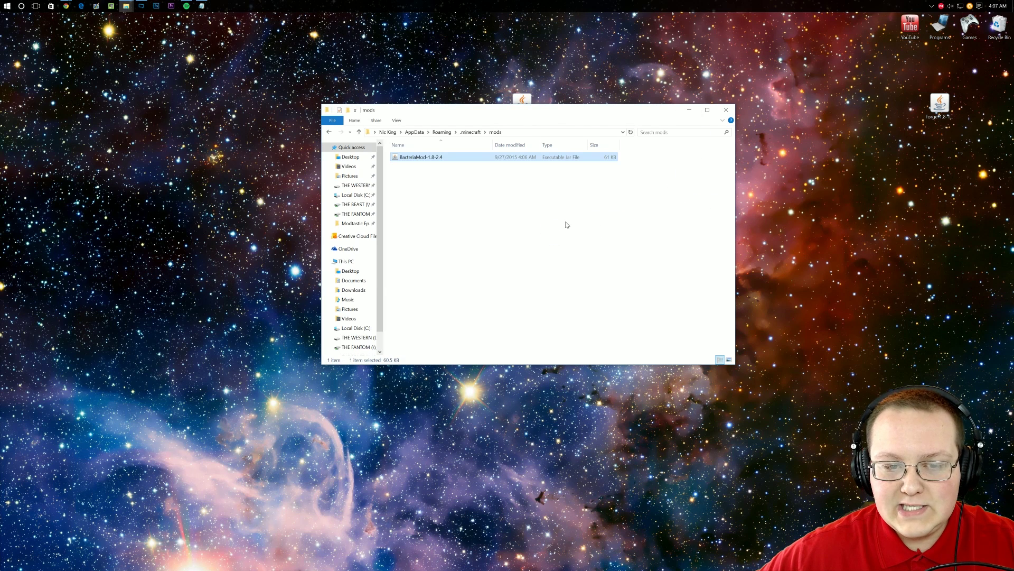
{"action": "left_click", "coordinate": [729, 113]}
Start the Minecraft launcher from the desktop's Games folder, close that folder, and enlarge the launcher window.
{"action": "double_click", "coordinate": [970, 24]}
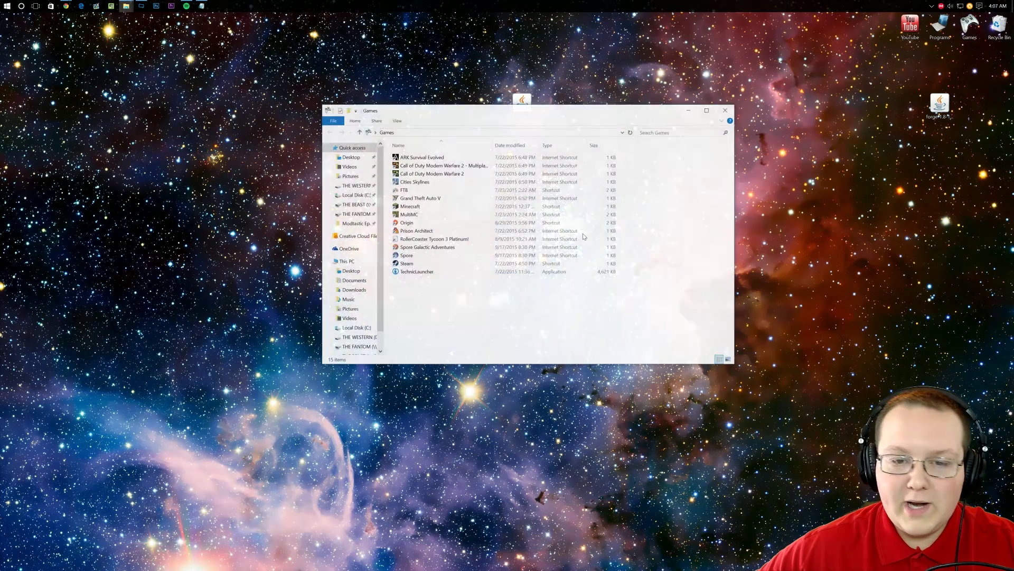
{"action": "double_click", "coordinate": [442, 208]}
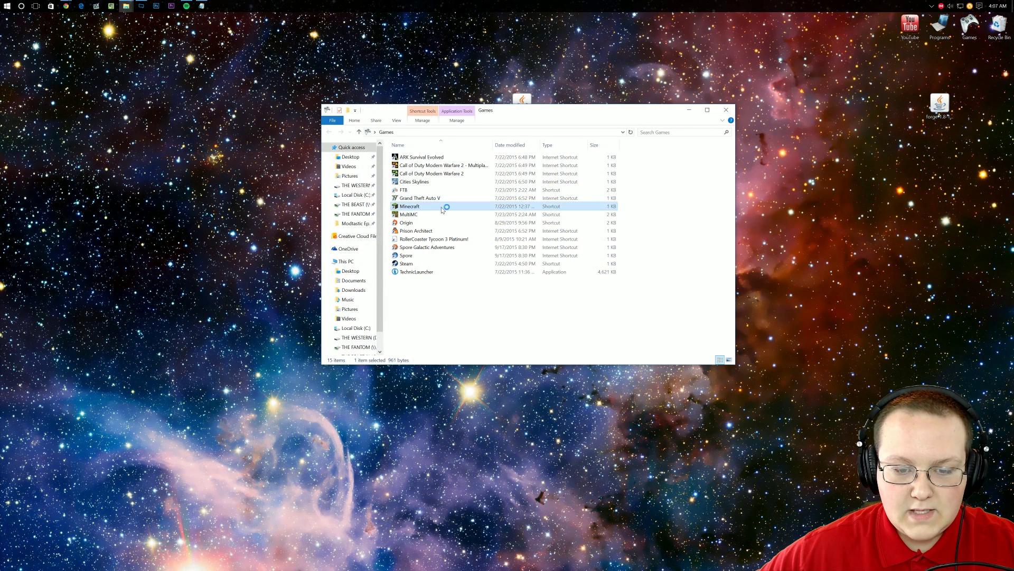
{"action": "left_click", "coordinate": [726, 109]}
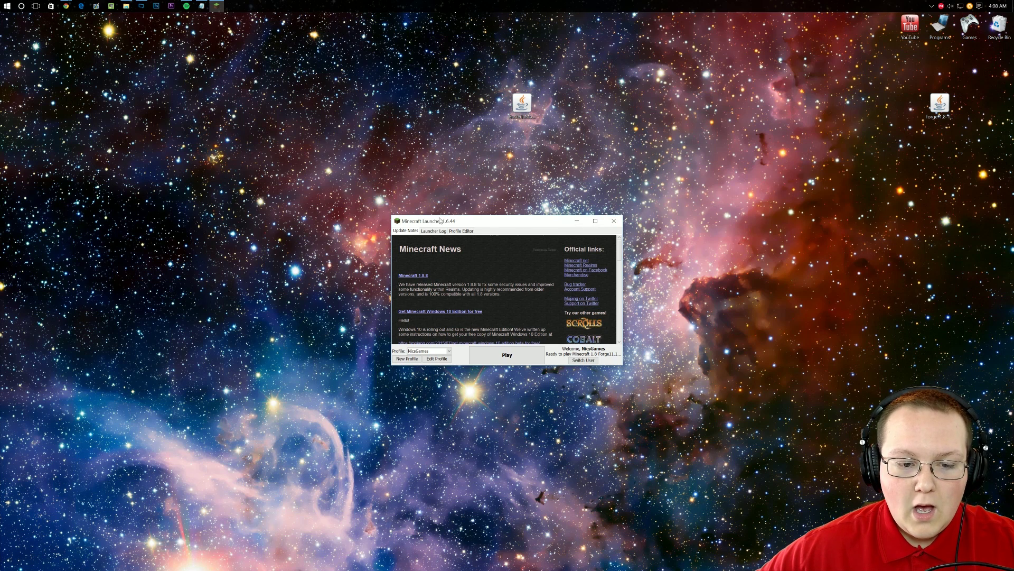
{"action": "left_click_drag", "start_coordinate": [387, 214], "coordinate": [297, 122]}
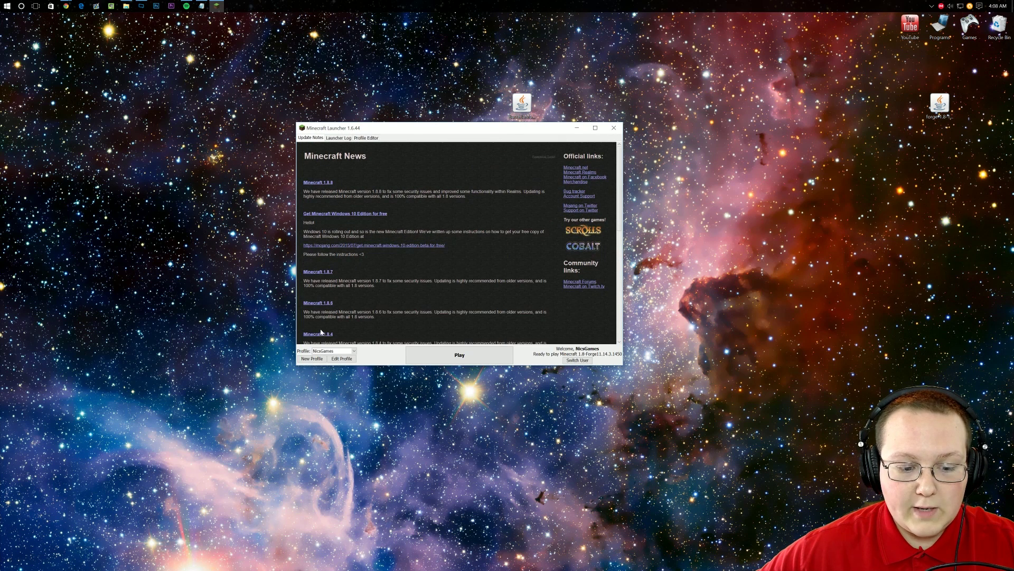
Keep the current launcher profile selected and open it for editing.
{"action": "left_click", "coordinate": [328, 353]}
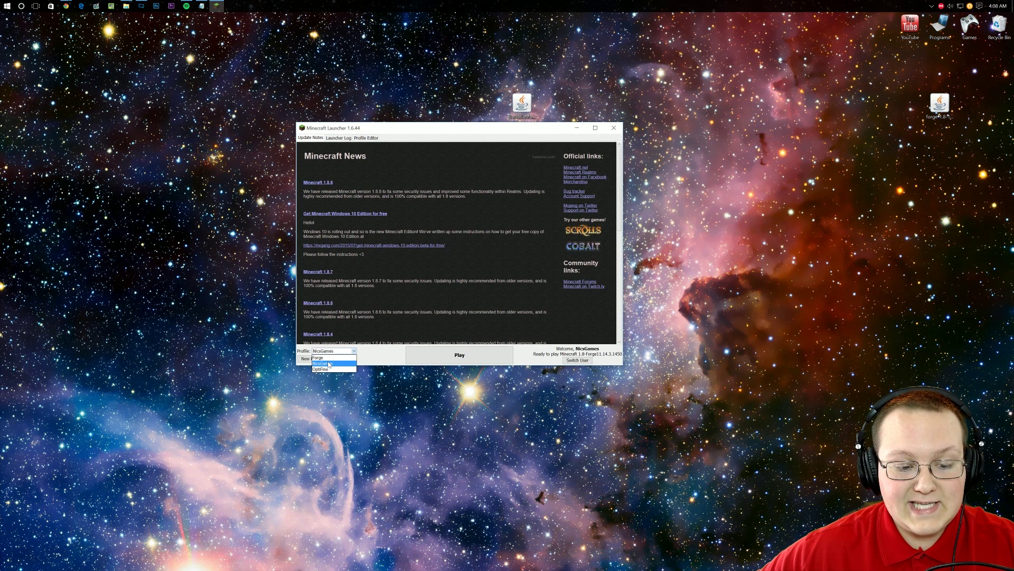
{"action": "left_click", "coordinate": [340, 363]}
{"action": "left_click", "coordinate": [340, 363]}
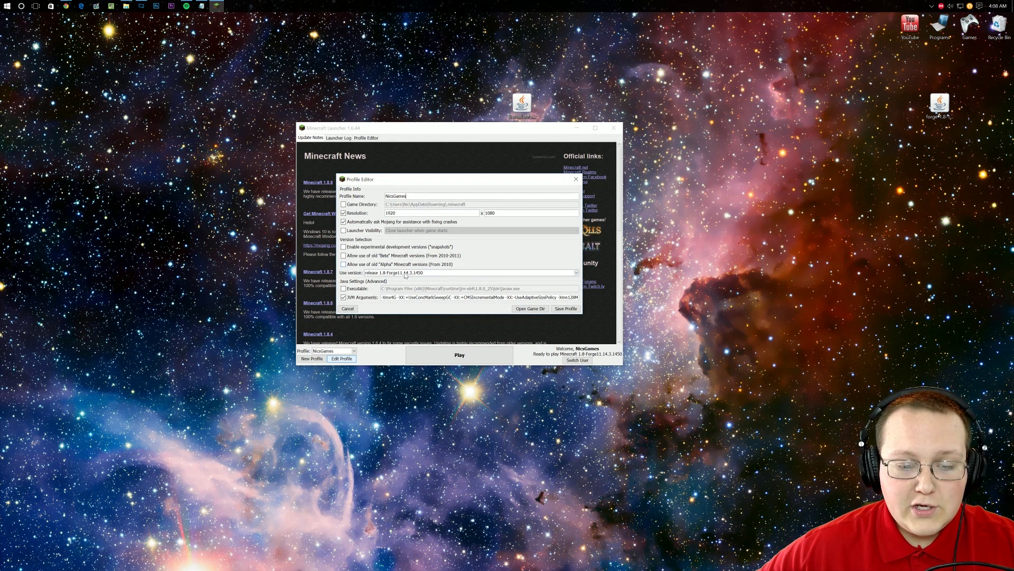
Set the profile's game version to release 1.8.8.
{"action": "left_click", "coordinate": [407, 272]}
{"action": "scroll", "coordinate": [404, 285], "scroll_direction": "up", "scroll_amount": 10}
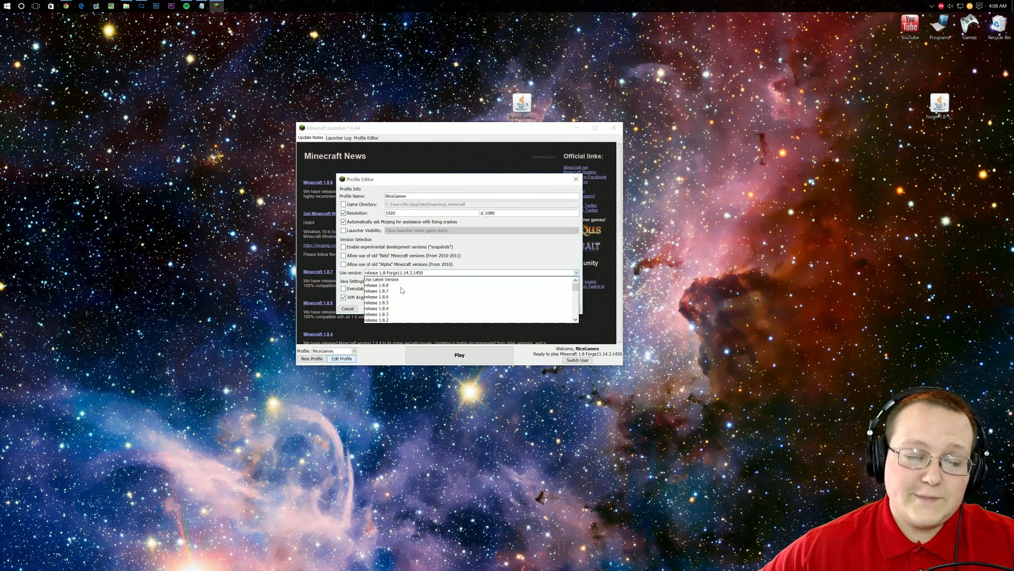
{"action": "left_click", "coordinate": [398, 286]}
Set the profile's version to release 1.8-Forge11.14.3.1450, save the profile, and start the game.
{"action": "left_click", "coordinate": [393, 272]}
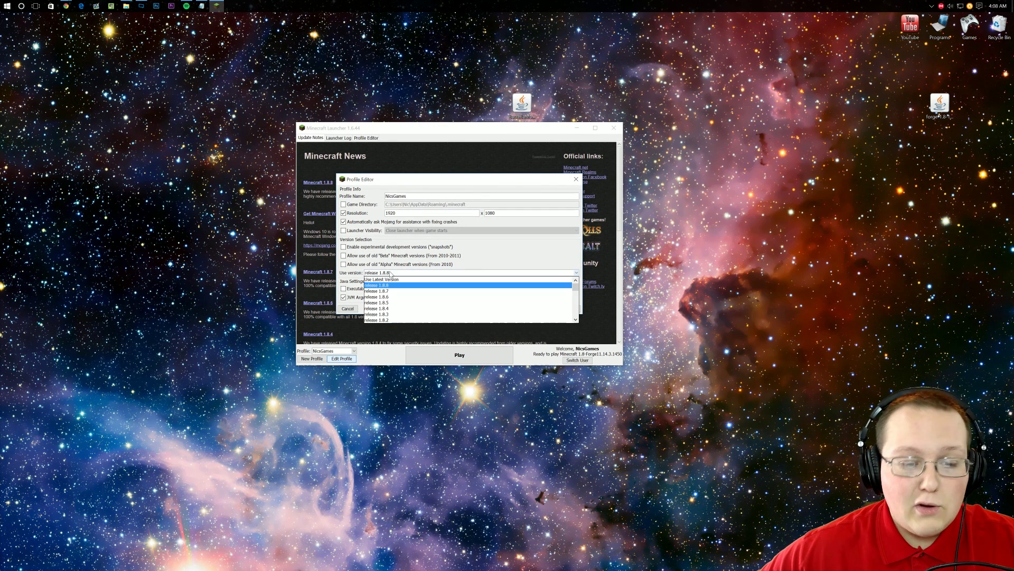
{"action": "scroll", "coordinate": [402, 291], "scroll_direction": "down", "scroll_amount": 10}
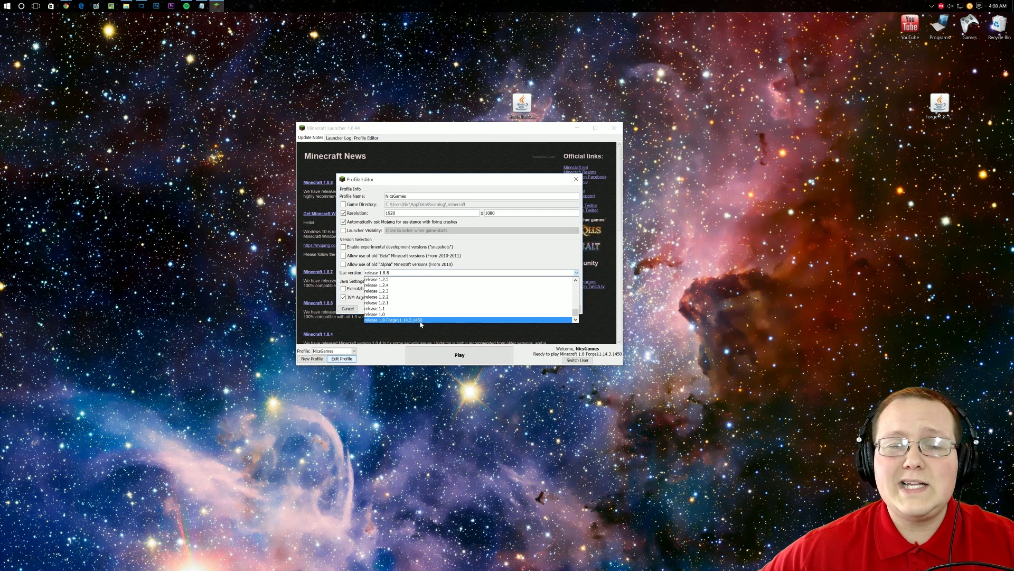
{"action": "left_click", "coordinate": [421, 320]}
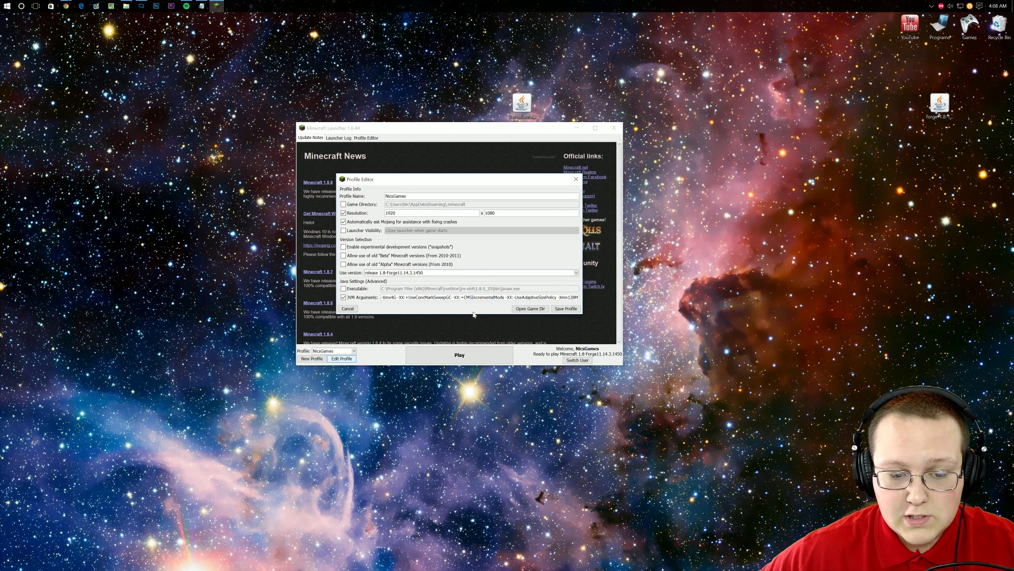
{"action": "left_click", "coordinate": [563, 309]}
{"action": "left_click", "coordinate": [459, 355]}
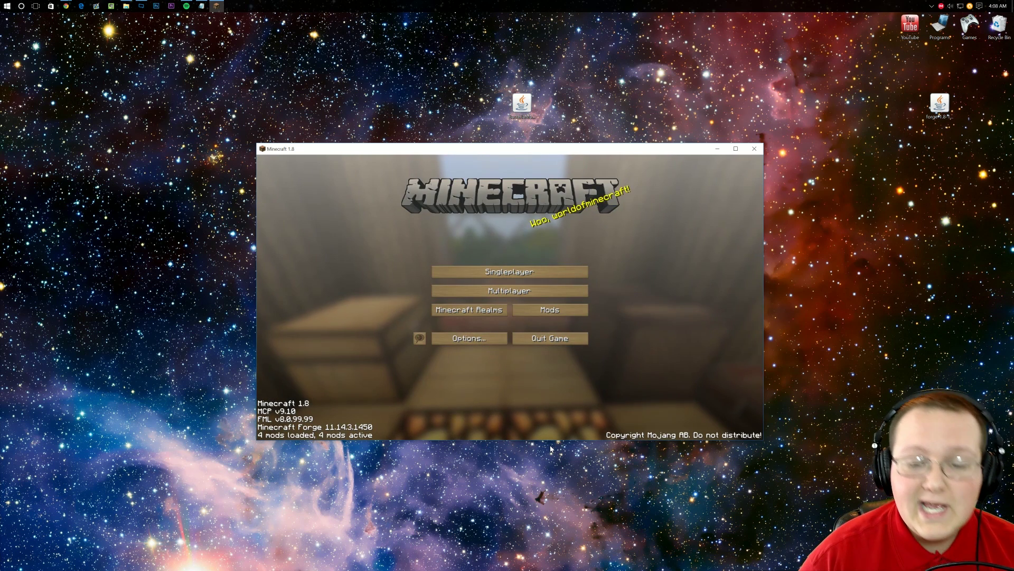
Examine the Bacteria Mod entry in the game's mod list and return to the title screen.
{"action": "left_click", "coordinate": [560, 315]}
{"action": "left_click", "coordinate": [285, 327]}
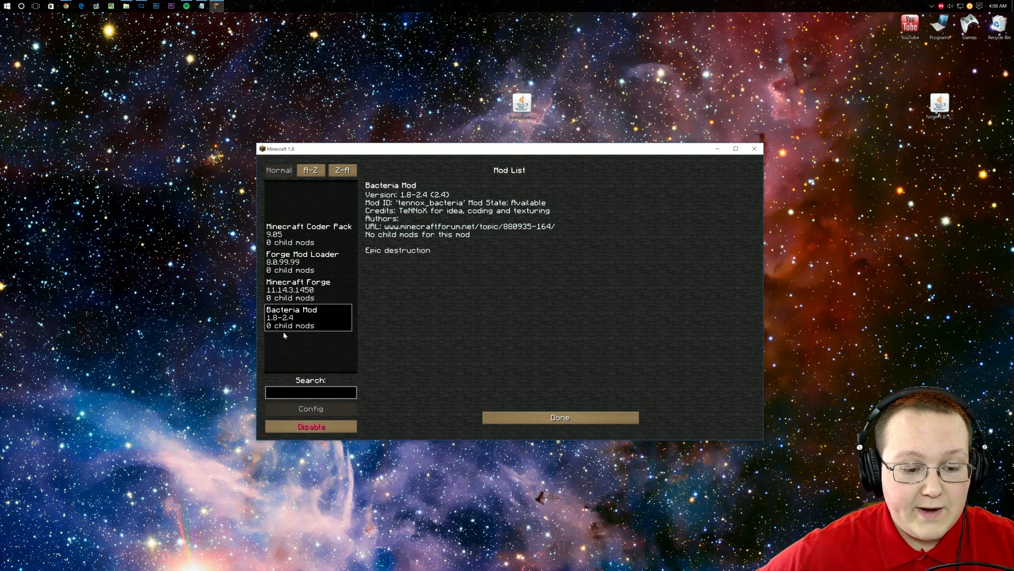
{"action": "left_click", "coordinate": [509, 420]}
Load the singleplayer world Creative Testing and respawn the character.
{"action": "left_click", "coordinate": [465, 275]}
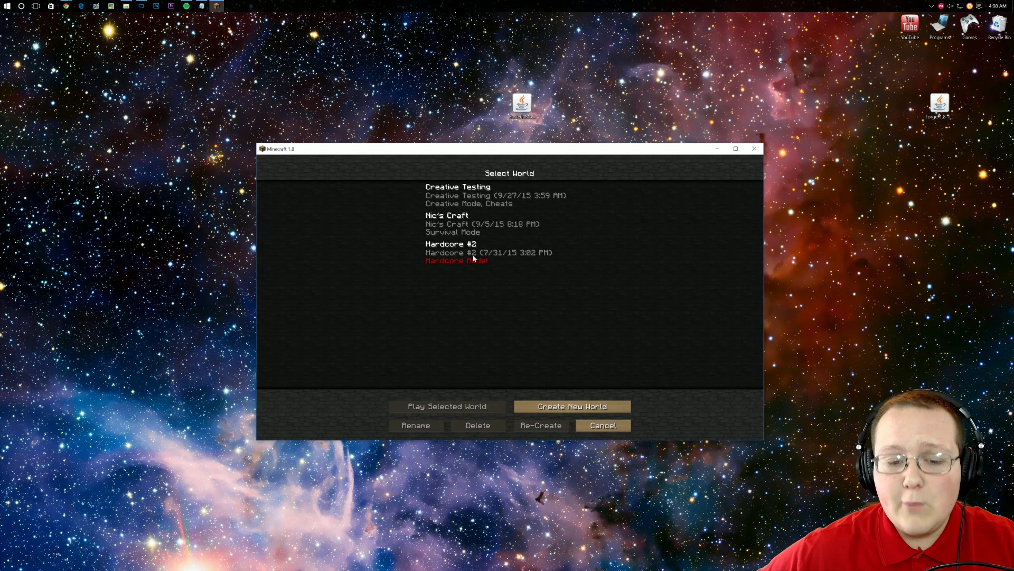
{"action": "left_click", "coordinate": [462, 196]}
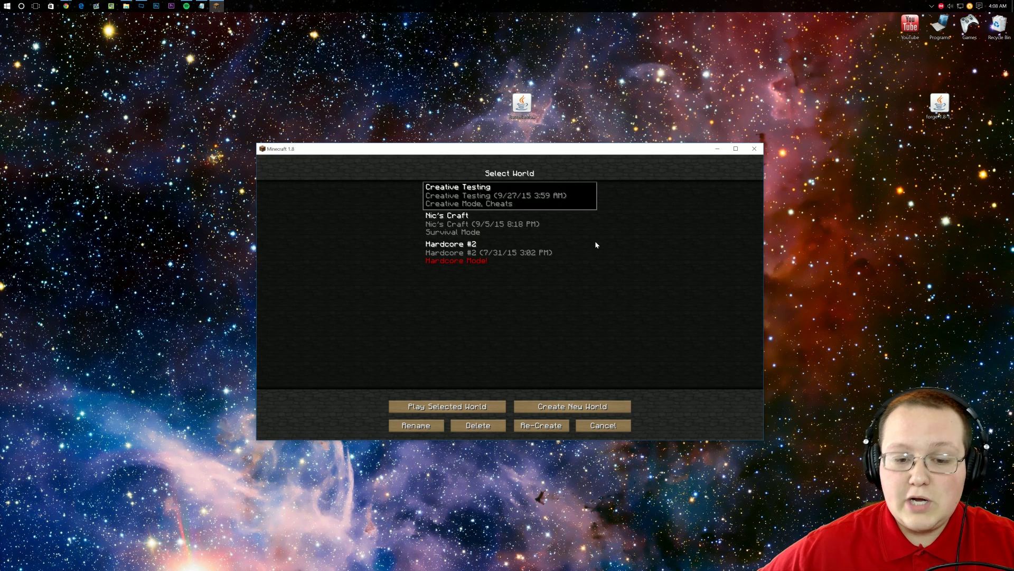
{"action": "double_click", "coordinate": [543, 199]}
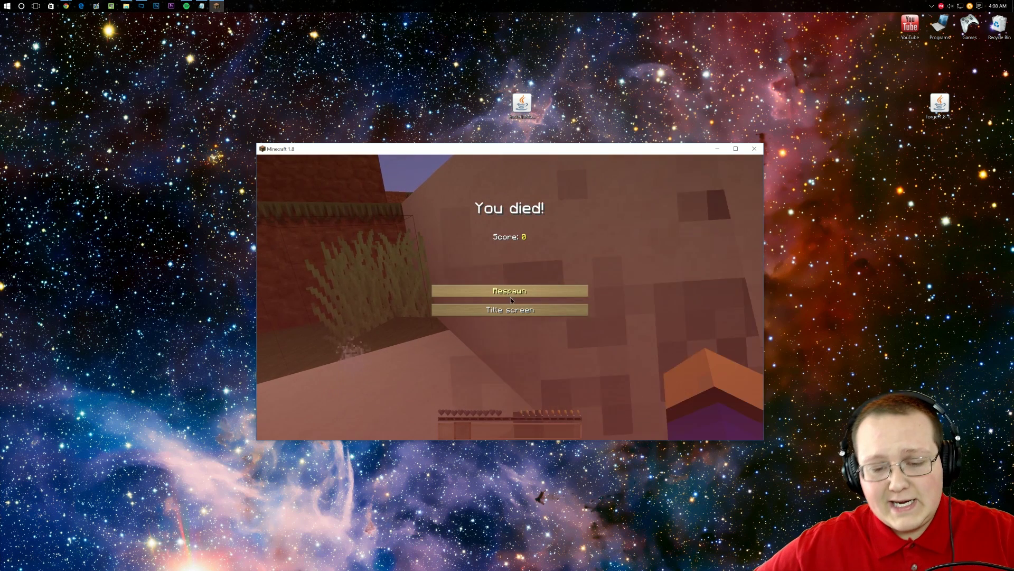
{"action": "left_click", "coordinate": [510, 289]}
{"action": "key", "text": "e"}
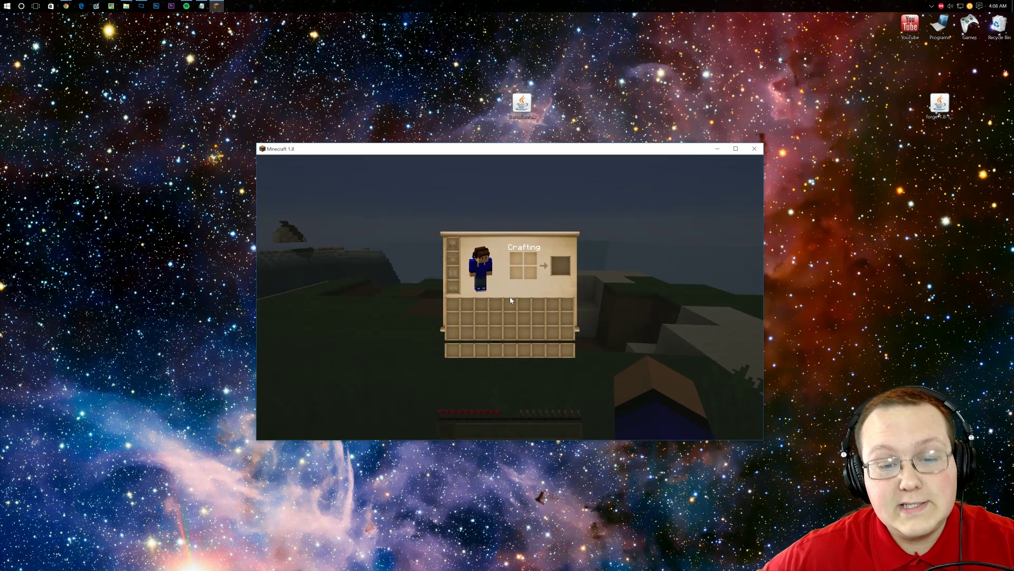
{"action": "key", "text": "e"}
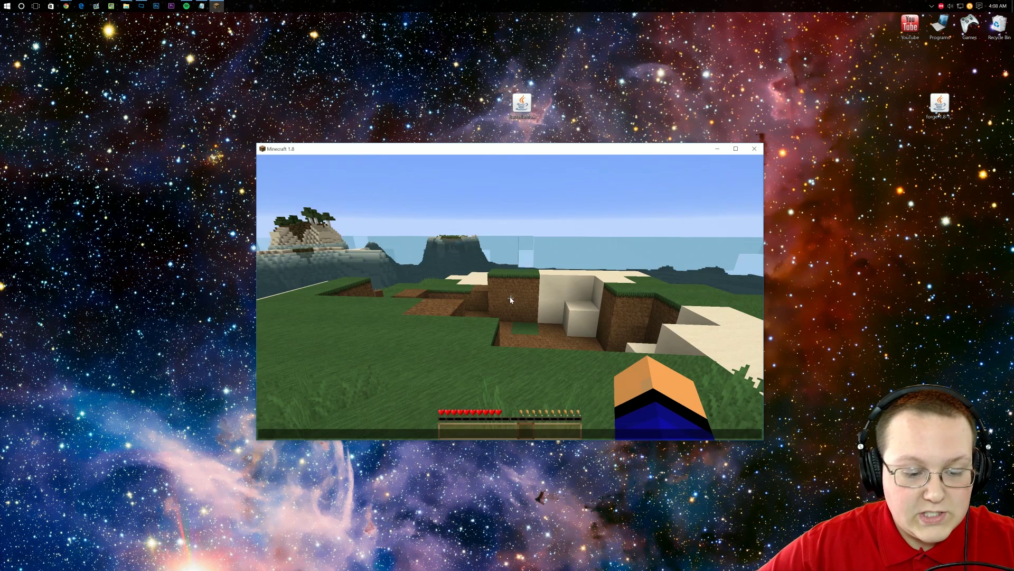
Try to change the game mode with the chat command /gameplay 1.
{"action": "type", "text": "/gamemp"}
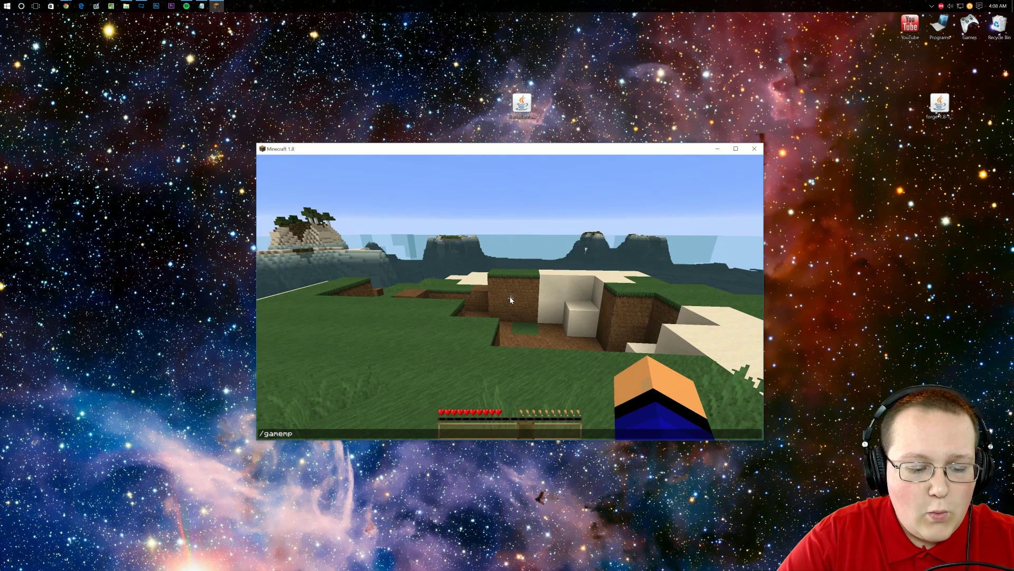
{"action": "type", "text": "ode 1"}
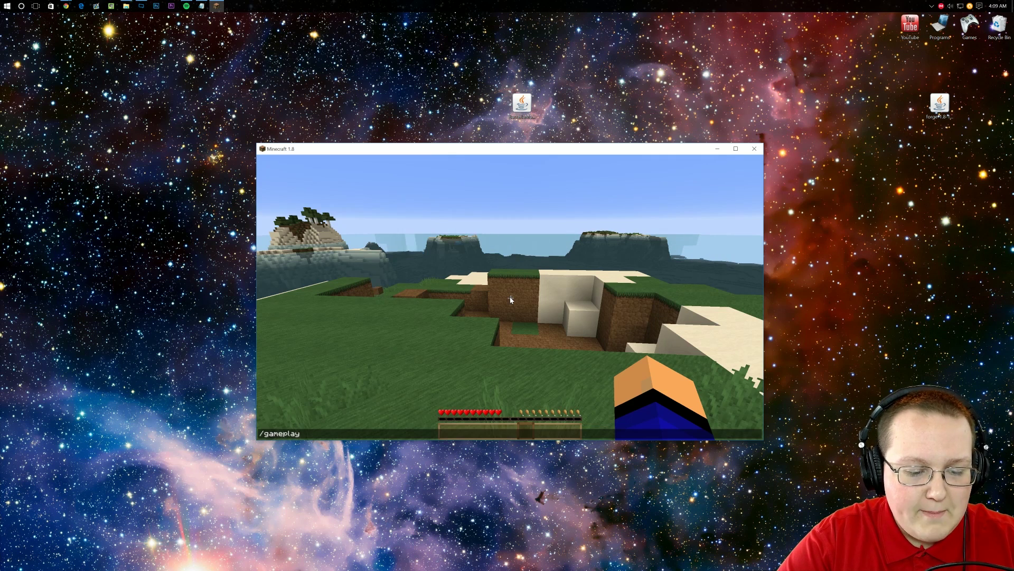
{"action": "key", "text": "Return"}
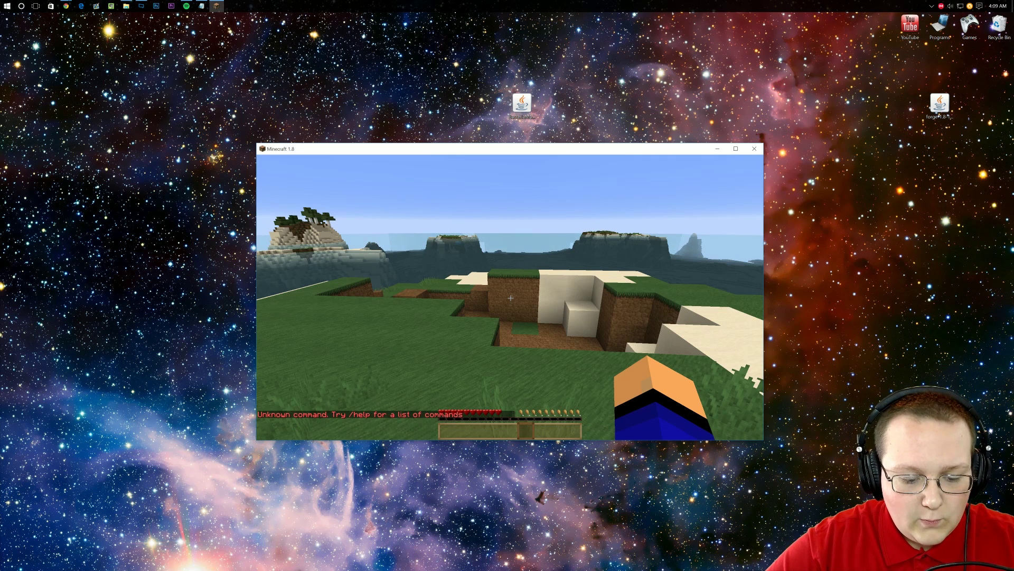
Recall the previous chat command, correct it to /gamemode 1, and run it.
{"action": "key", "text": "t"}
{"action": "key", "text": "Up"}
{"action": "key", "text": "Left"}
{"action": "key", "text": "Left"}
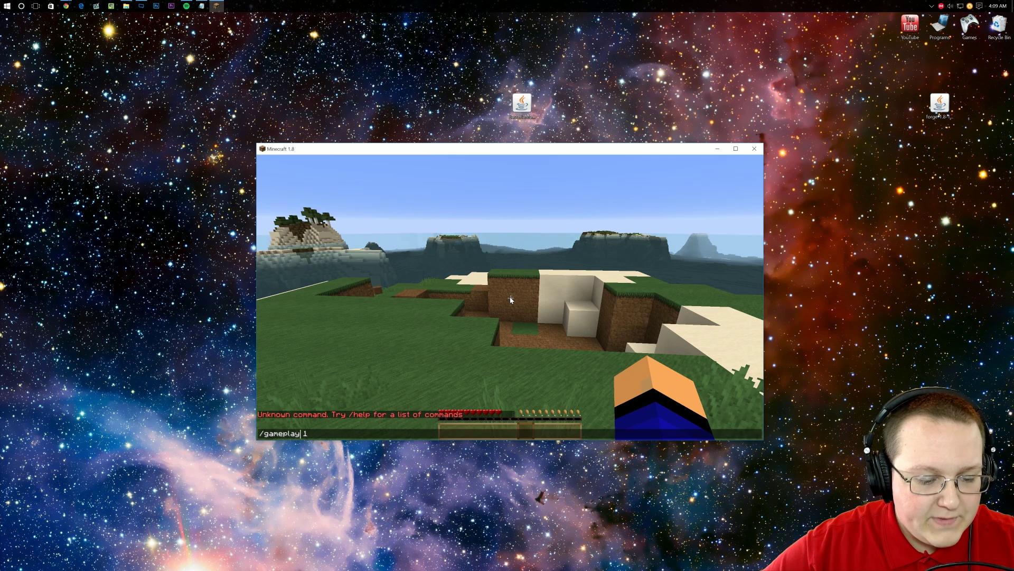
{"action": "key", "text": "BackSpace"}
{"action": "key", "text": "BackSpace"}
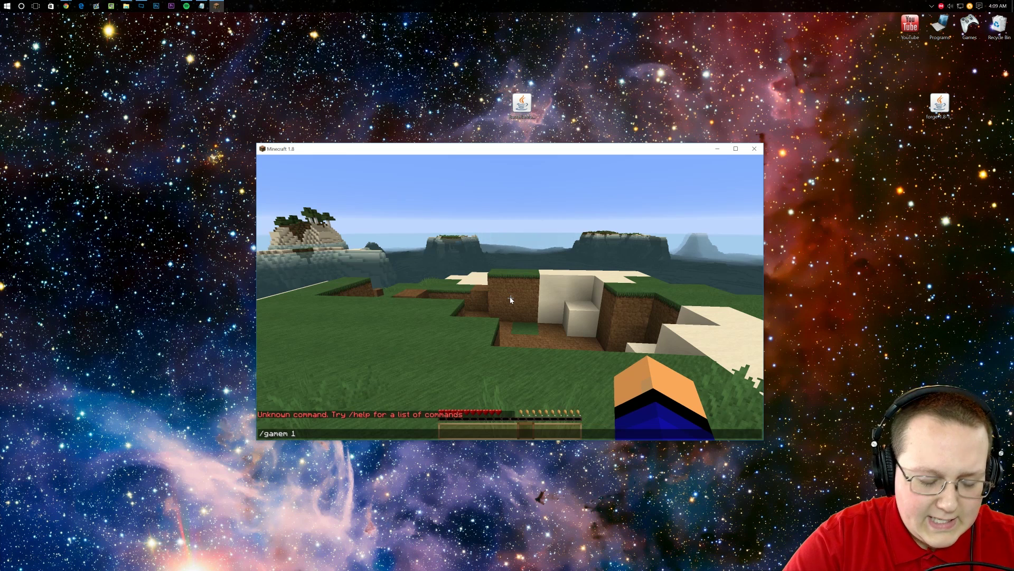
{"action": "type", "text": "mode"}
{"action": "key", "text": "Return"}
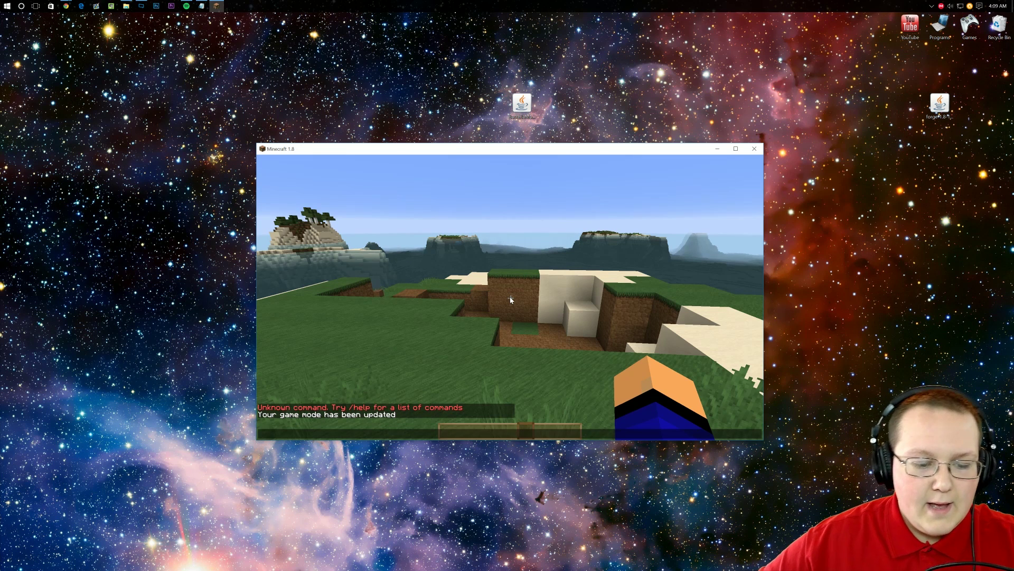
Search the creative inventory's items for "bac".
{"action": "key", "text": "e"}
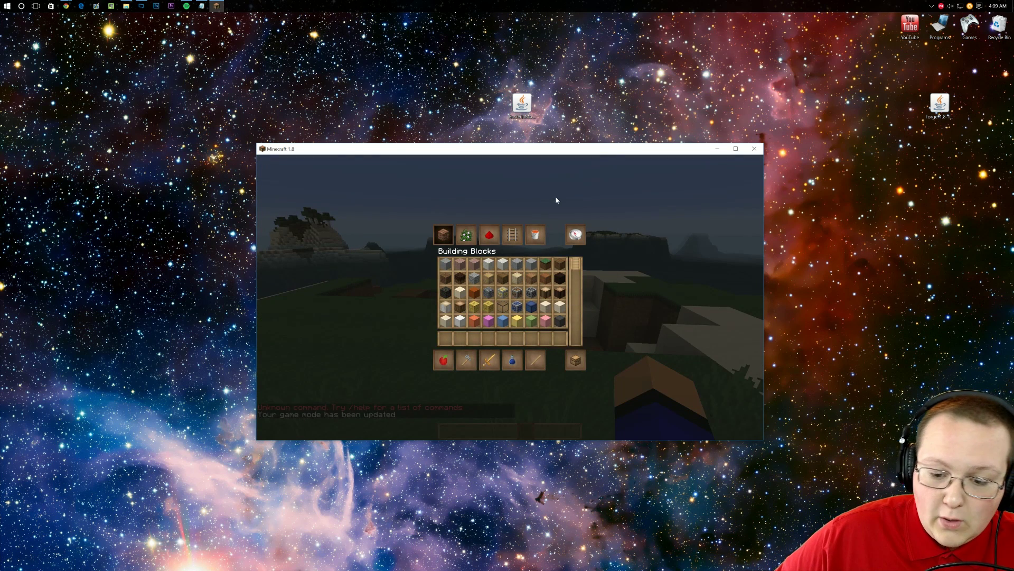
{"action": "left_click", "coordinate": [577, 235]}
{"action": "type", "text": "bac"}
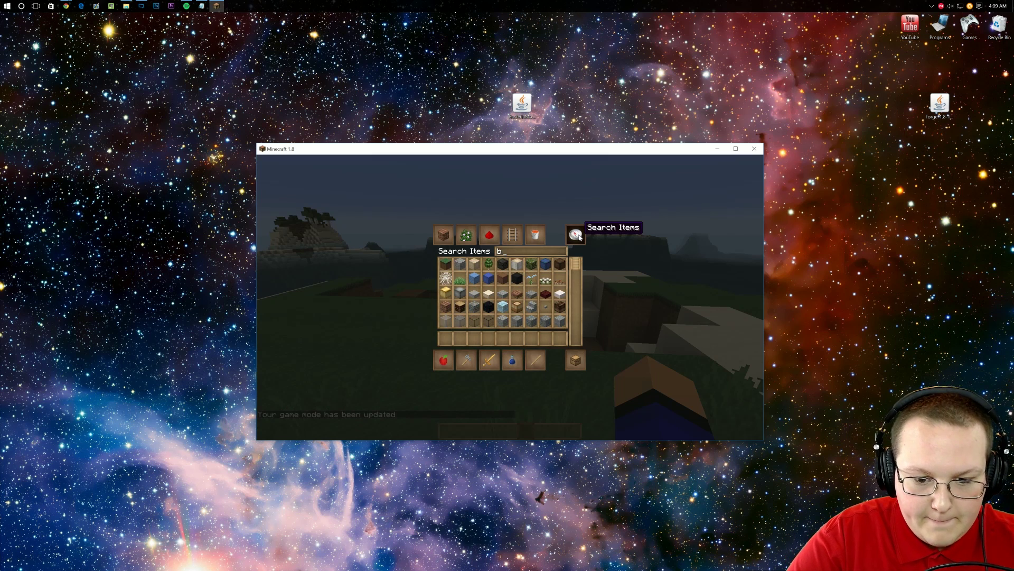